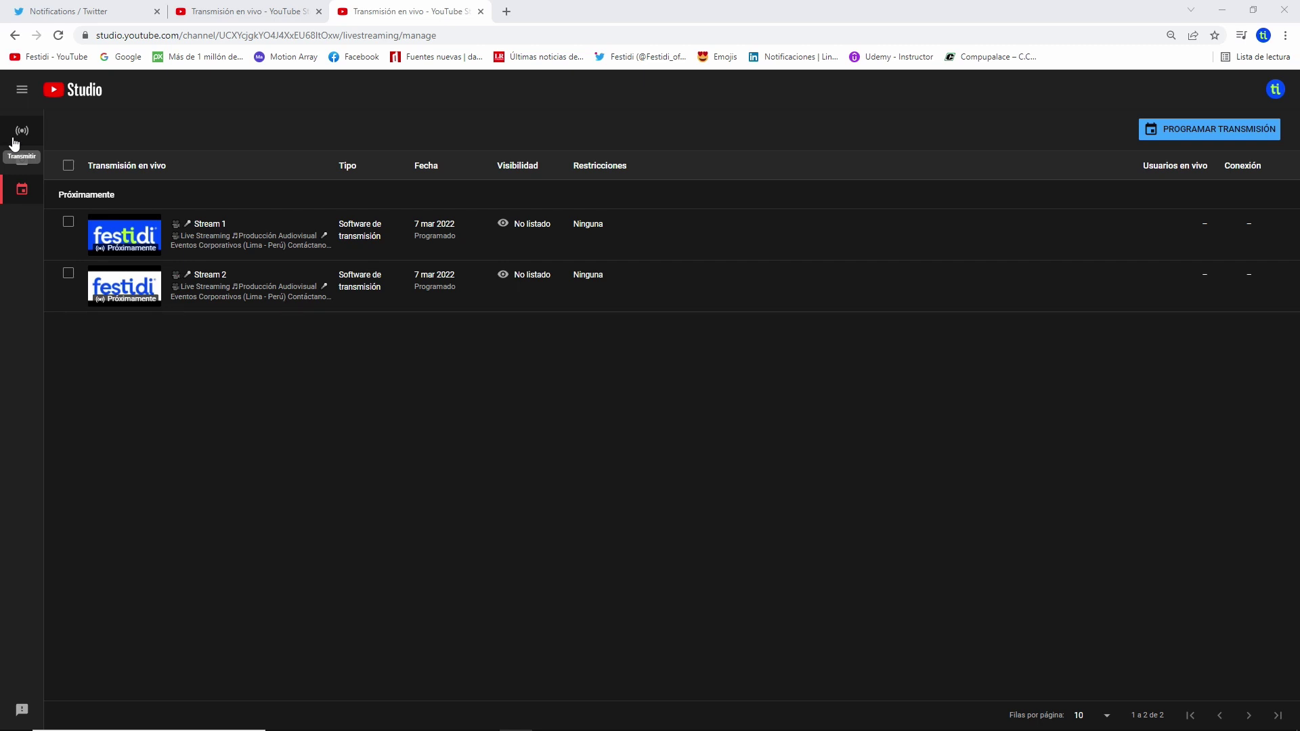
Create a new stream key named "Prueba técnica" for the instant live broadcast, keeping the default RTMP protocol.
left_click(19, 135)
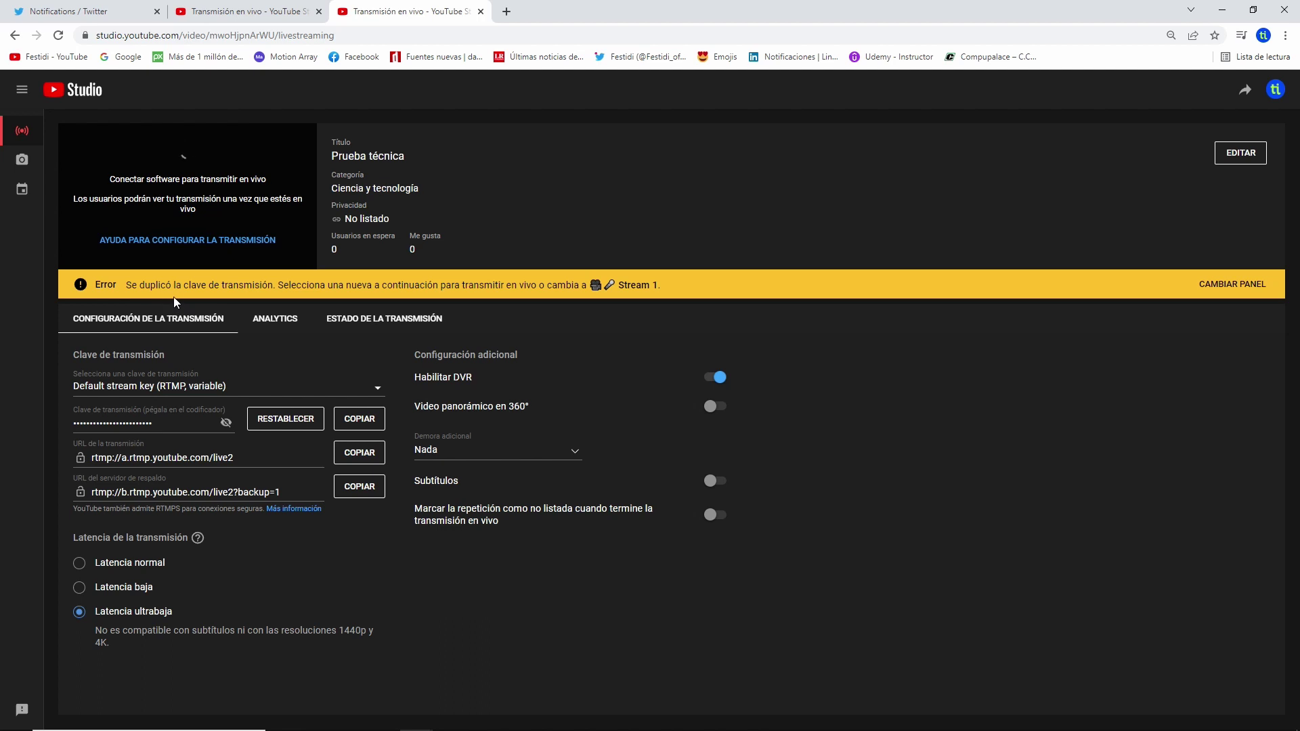
left_click(378, 390)
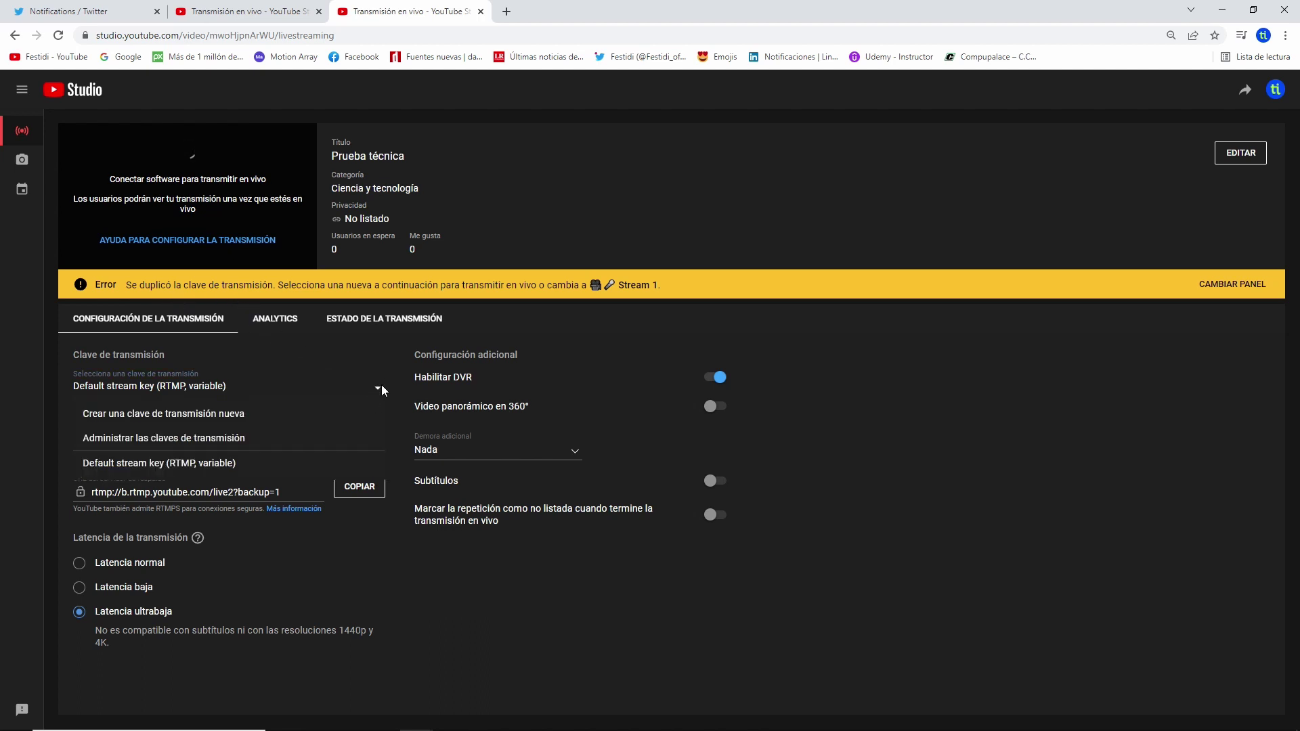
left_click(126, 414)
left_click(571, 280)
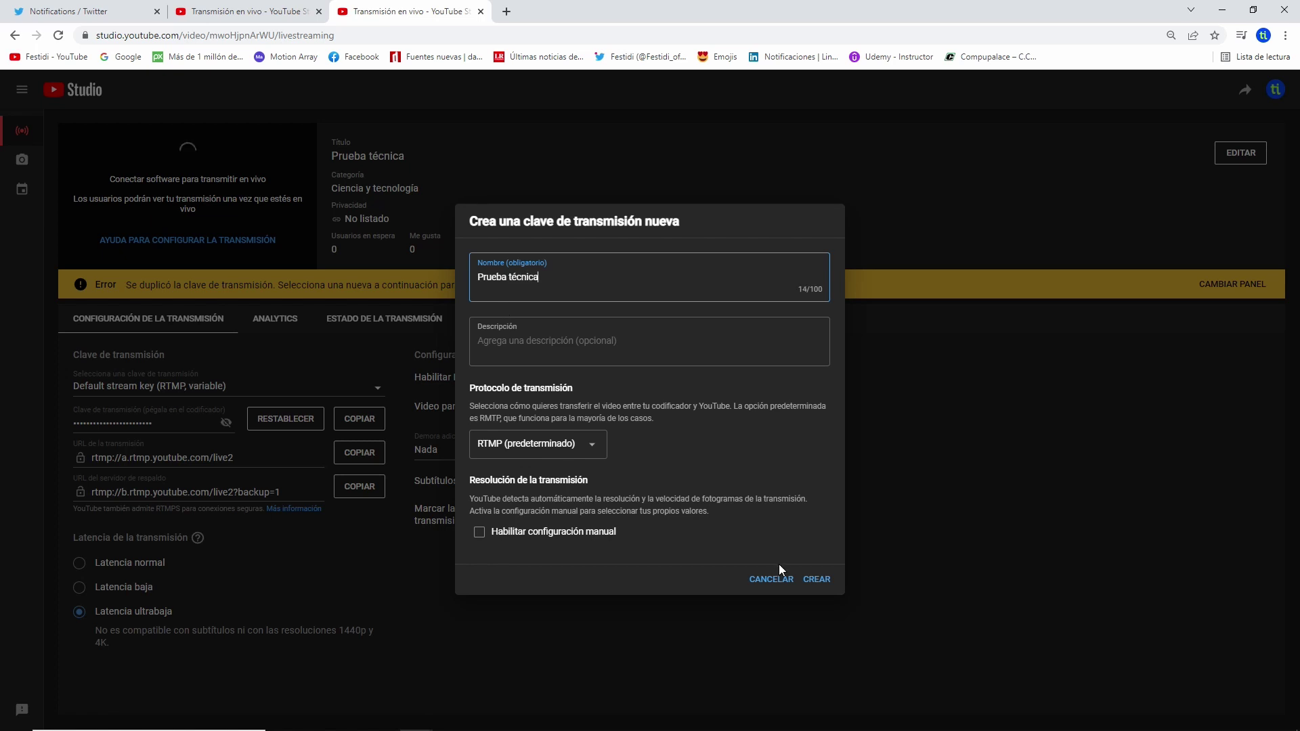
left_click(815, 580)
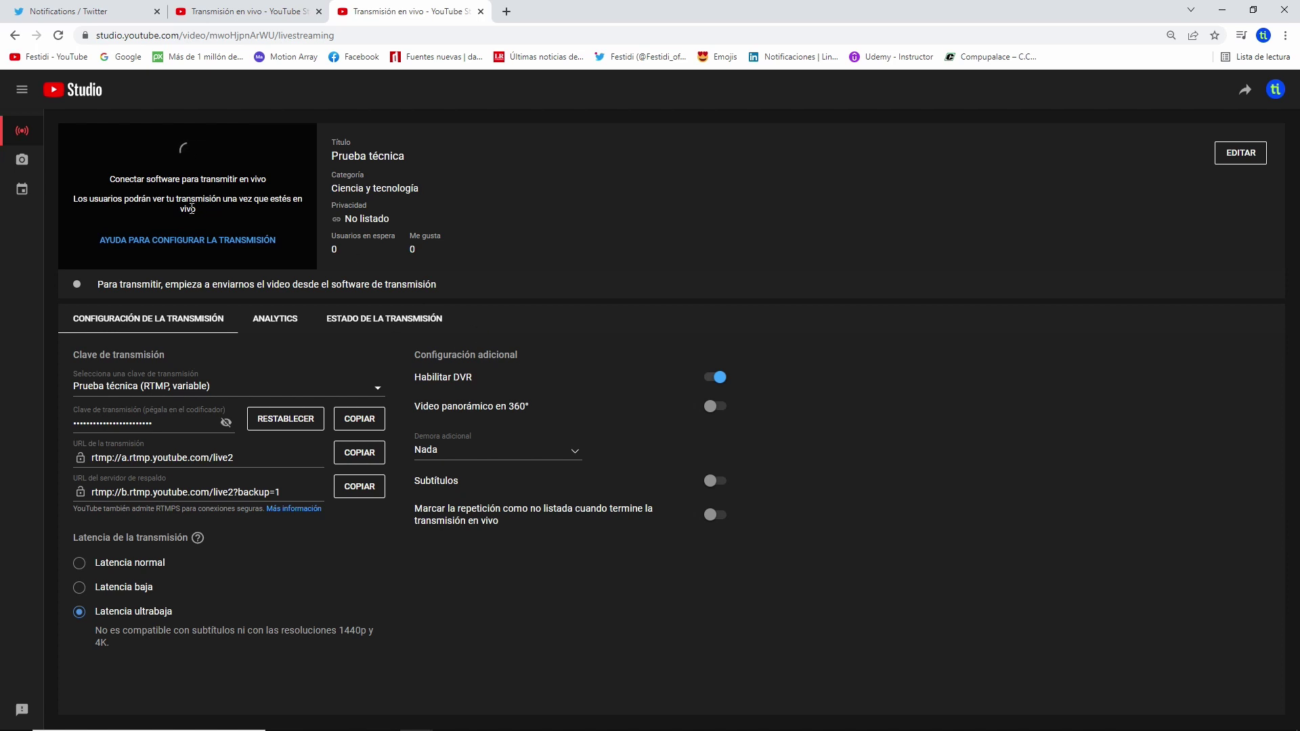
Compare the stream key settings of the scheduled broadcasts Stream 1 and Stream 2, ending on Stream 1.
left_click(24, 192)
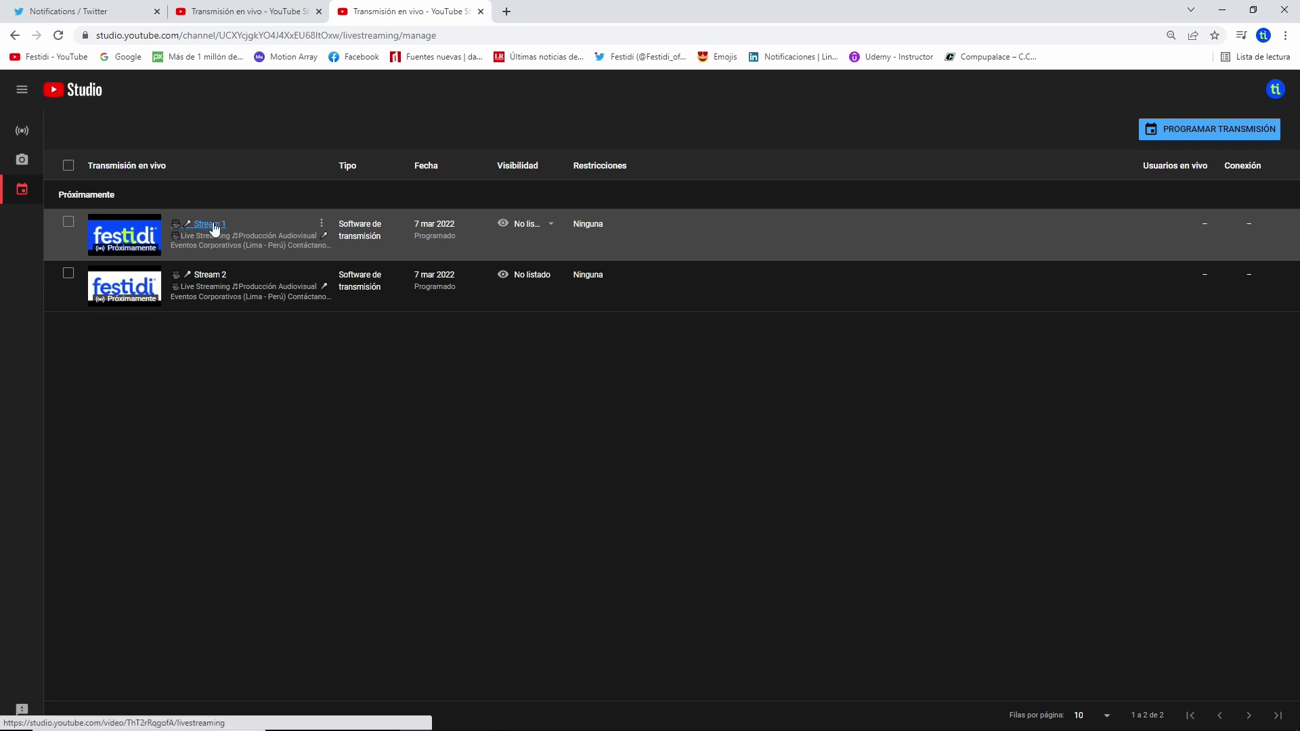
left_click(213, 225)
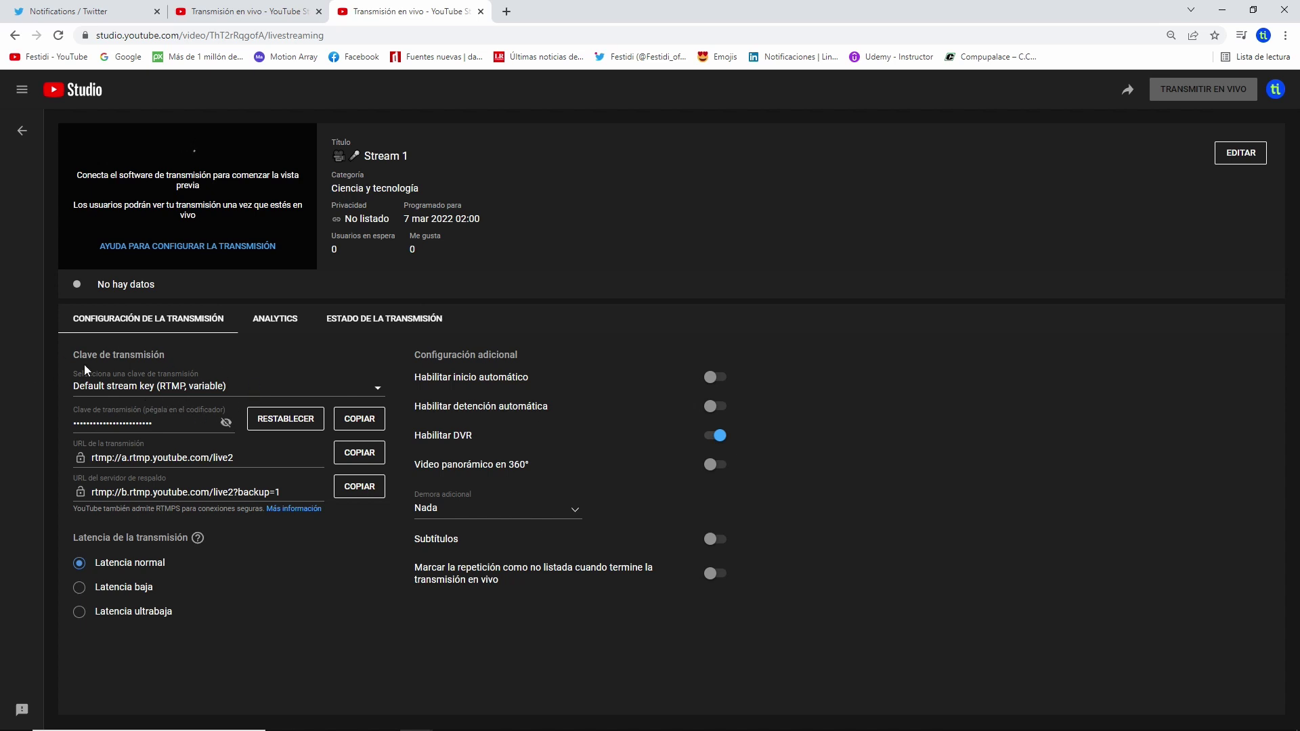
left_click(22, 131)
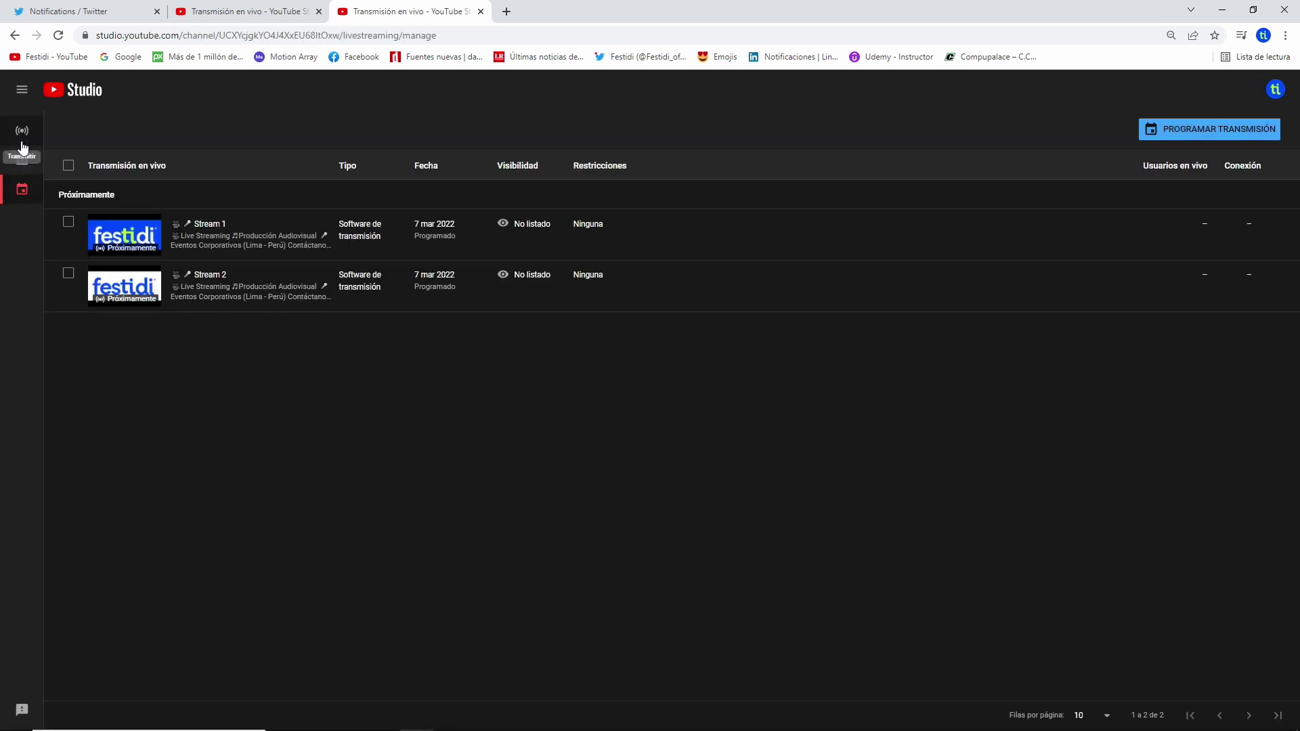
left_click(203, 282)
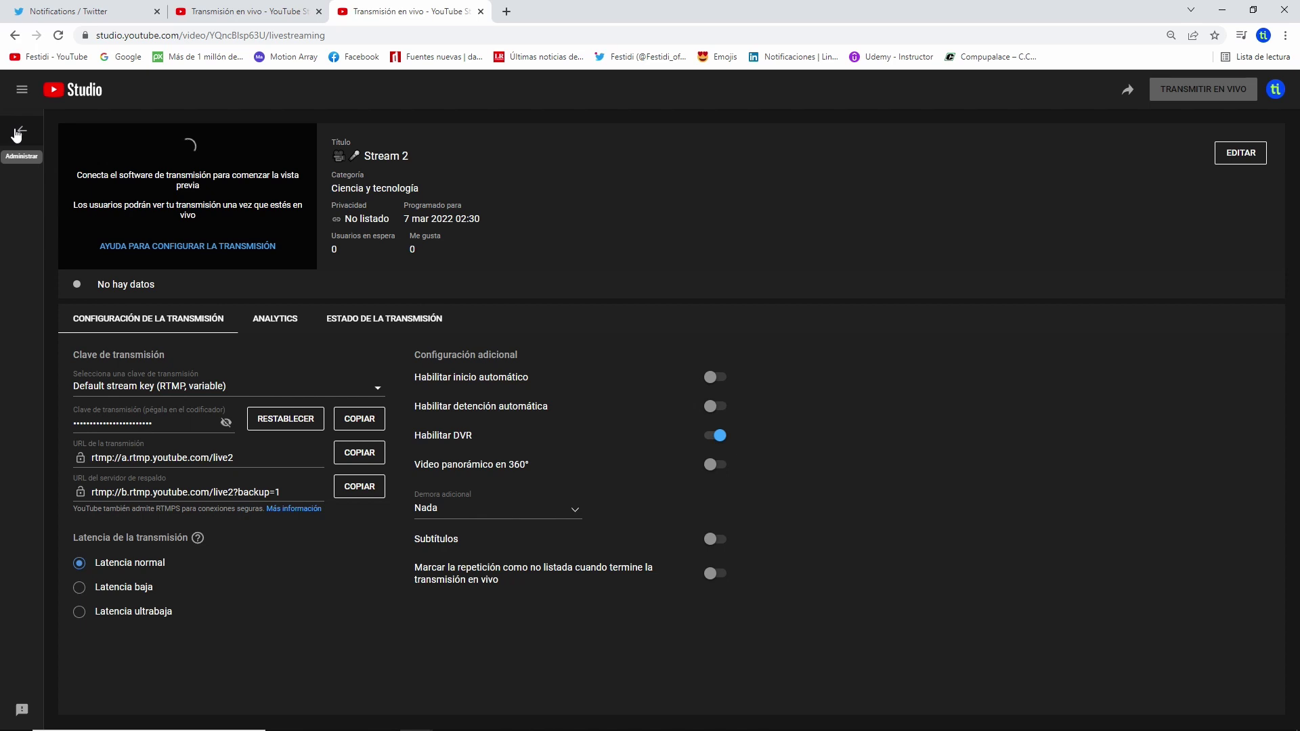
left_click(17, 134)
left_click(211, 227)
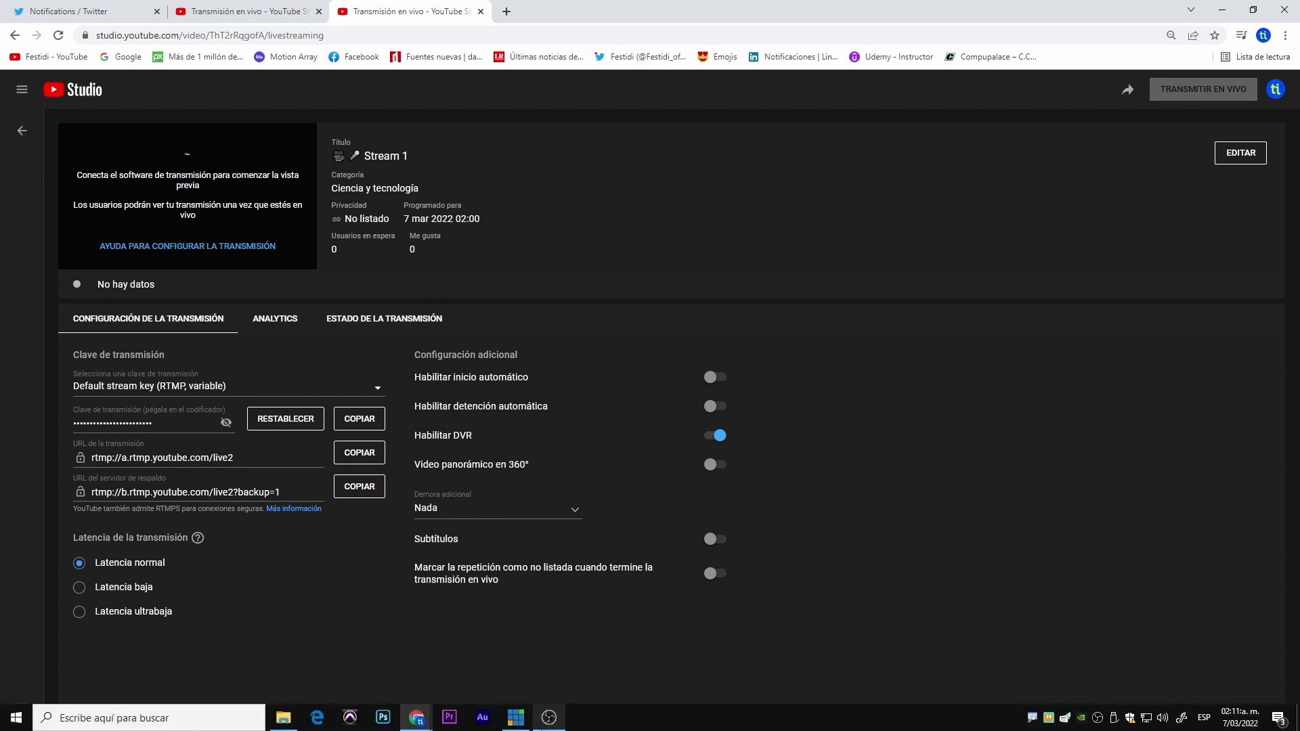
Switch to OBS Studio and choose to use a stream key for the YouTube - RTMPS service in the streaming settings.
left_click(549, 717)
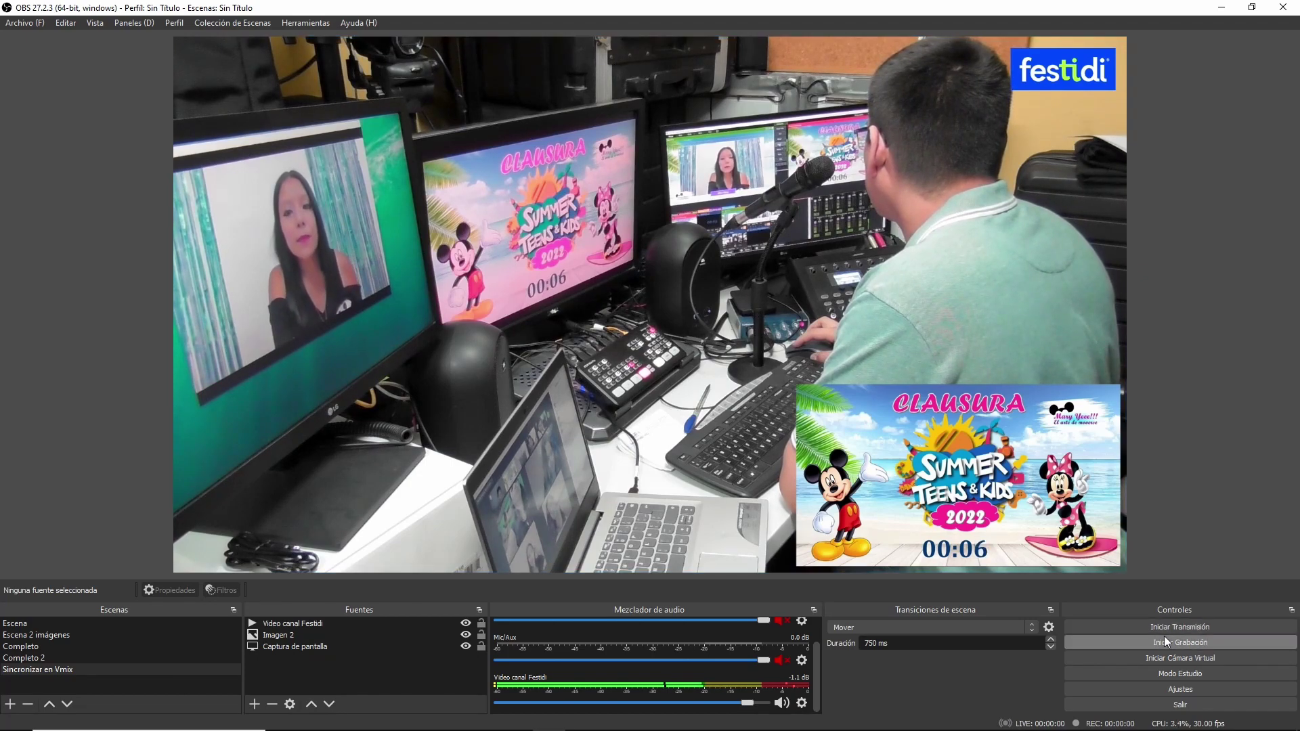
left_click(1174, 690)
left_click(363, 181)
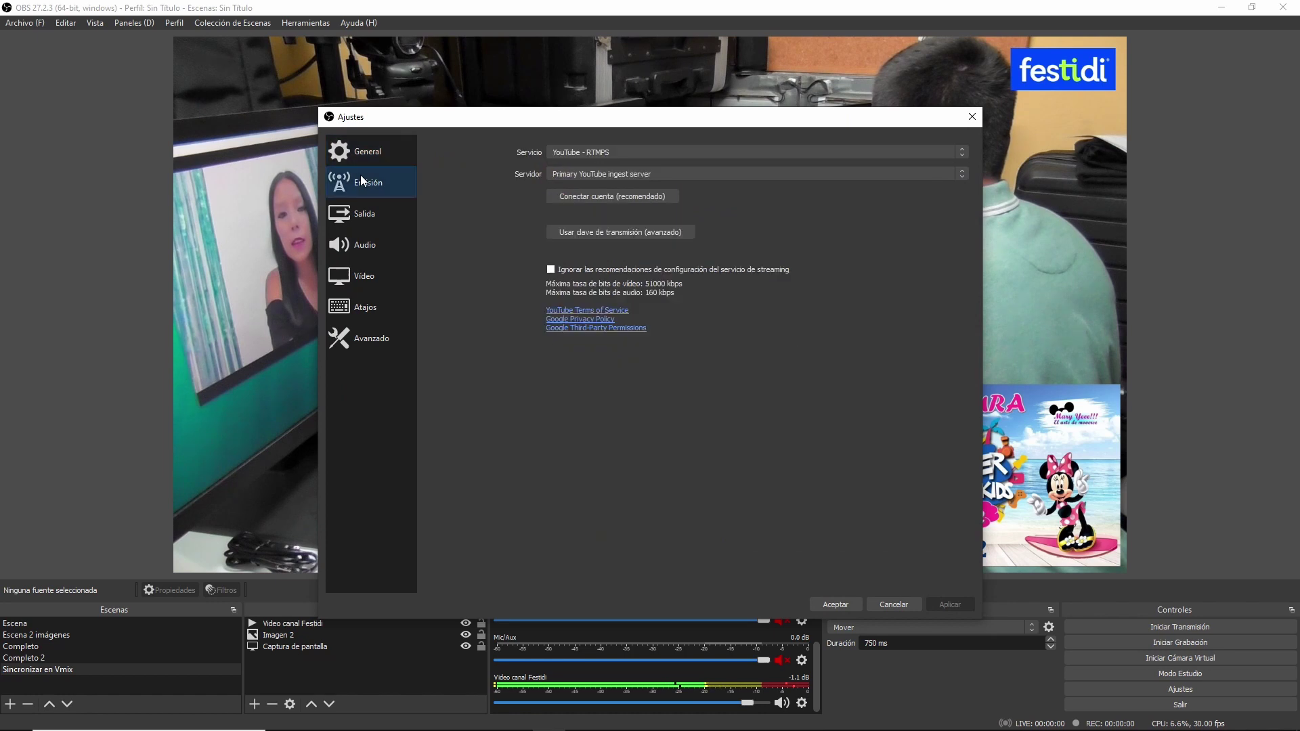
left_click(606, 233)
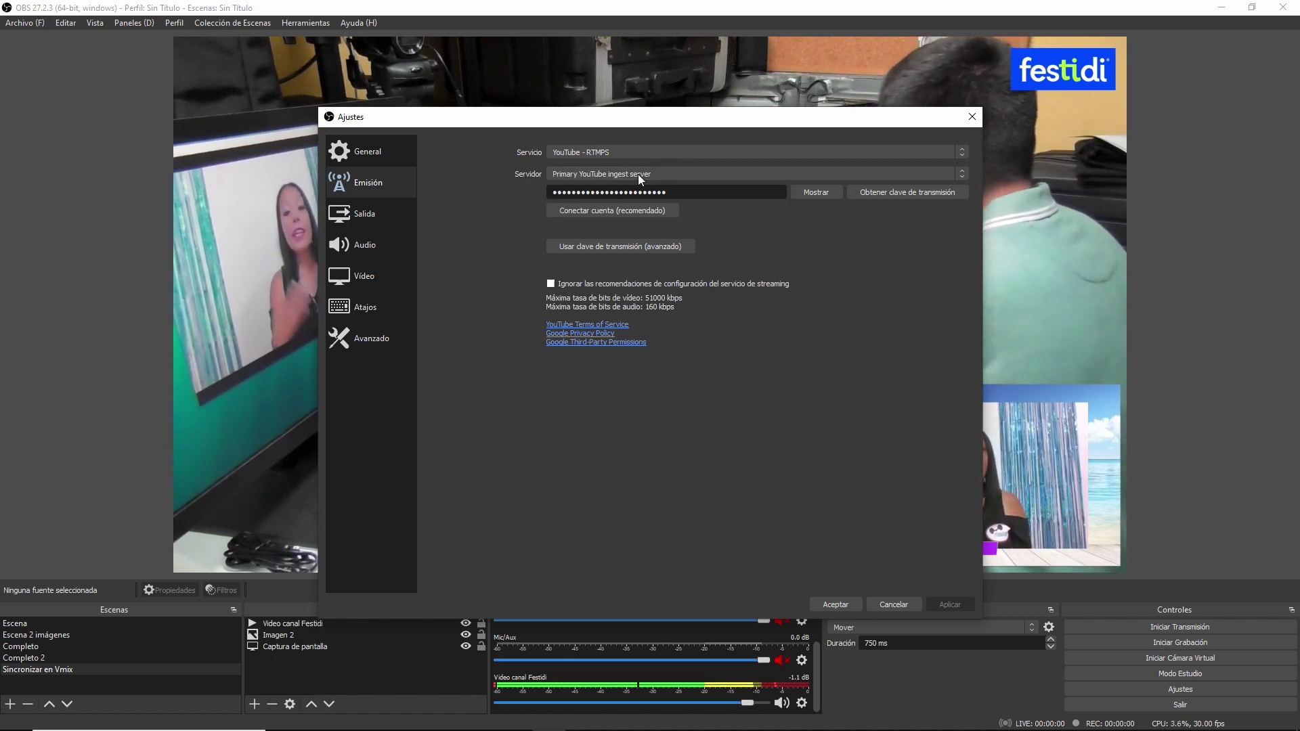
left_click(843, 602)
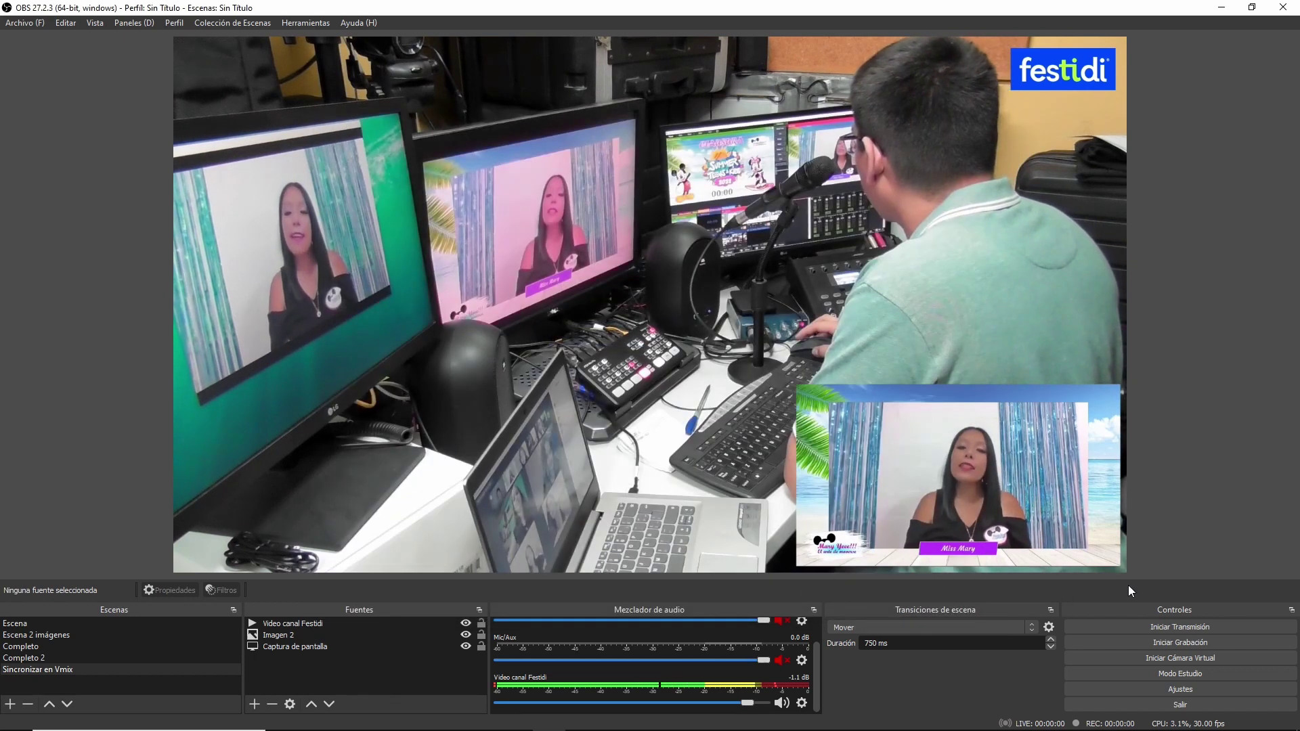
Start streaming from OBS, switch back to Chrome and take Stream 1 live.
left_click(1166, 627)
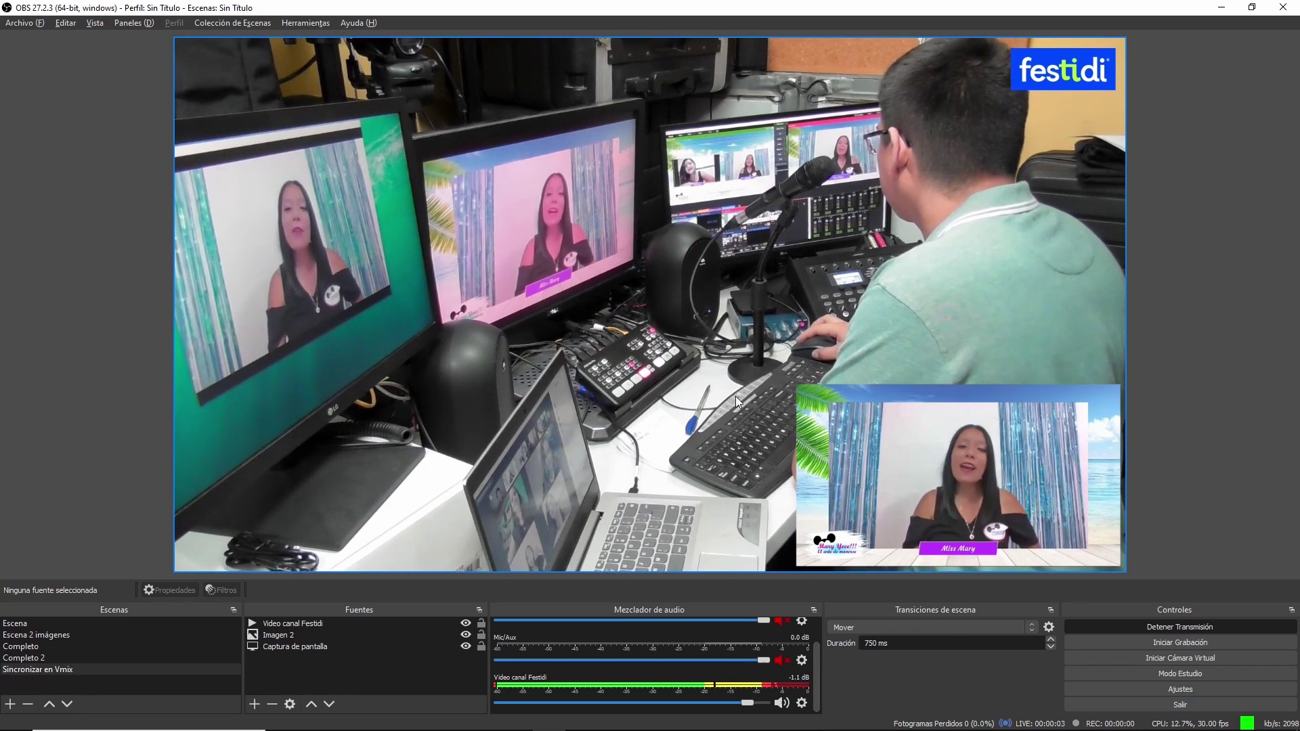
mouse_move(428, 728)
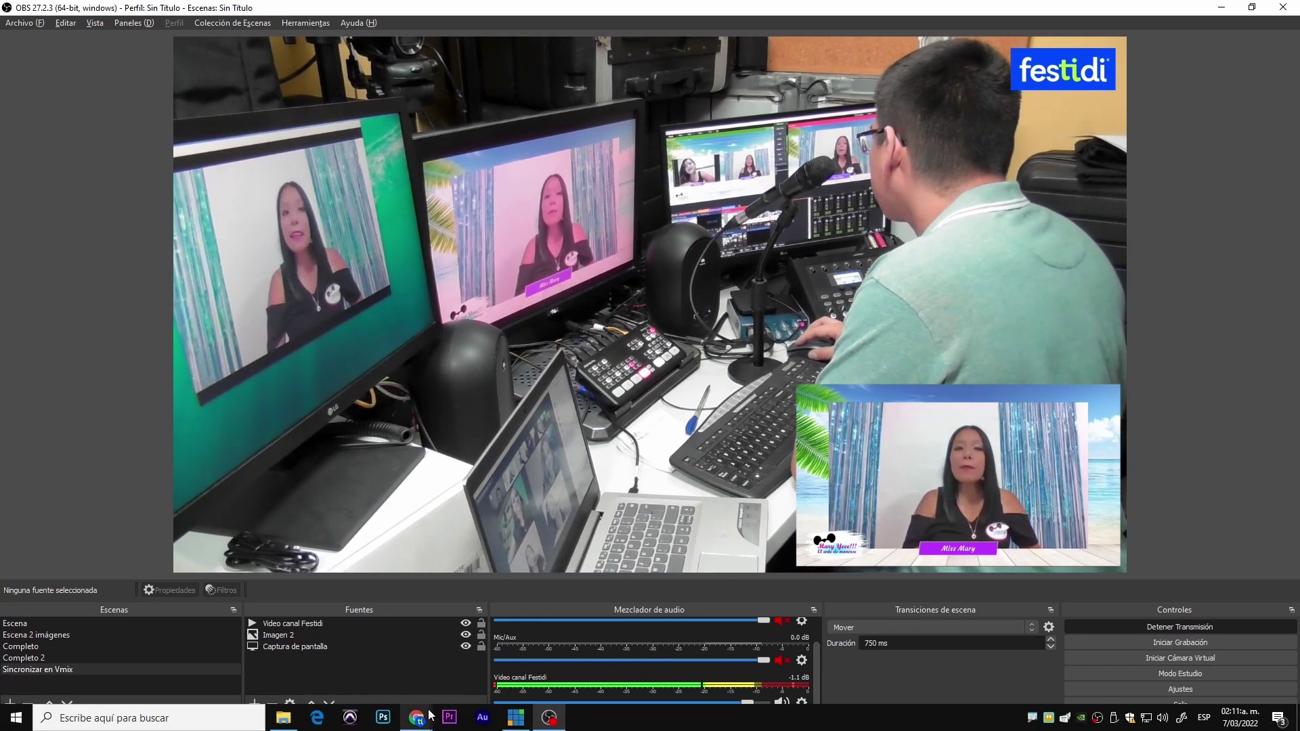
left_click(392, 669)
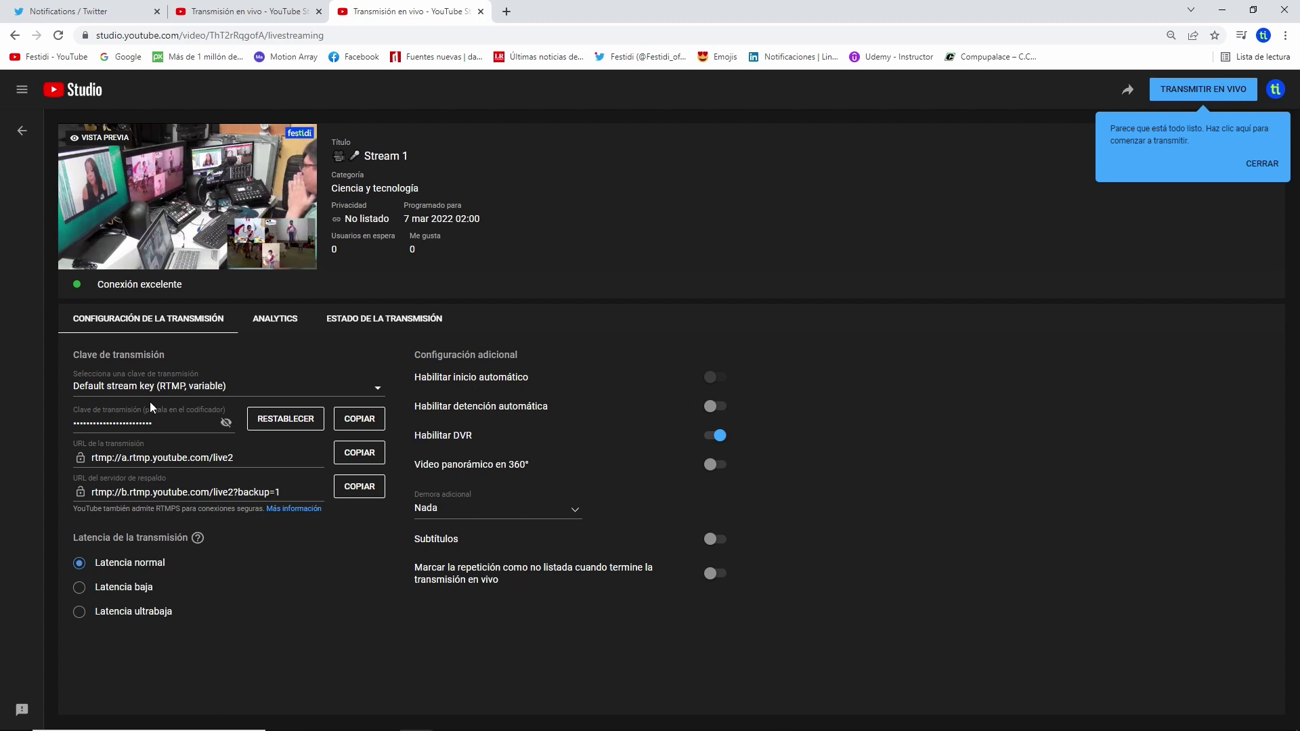
left_click(1258, 164)
left_click(1210, 98)
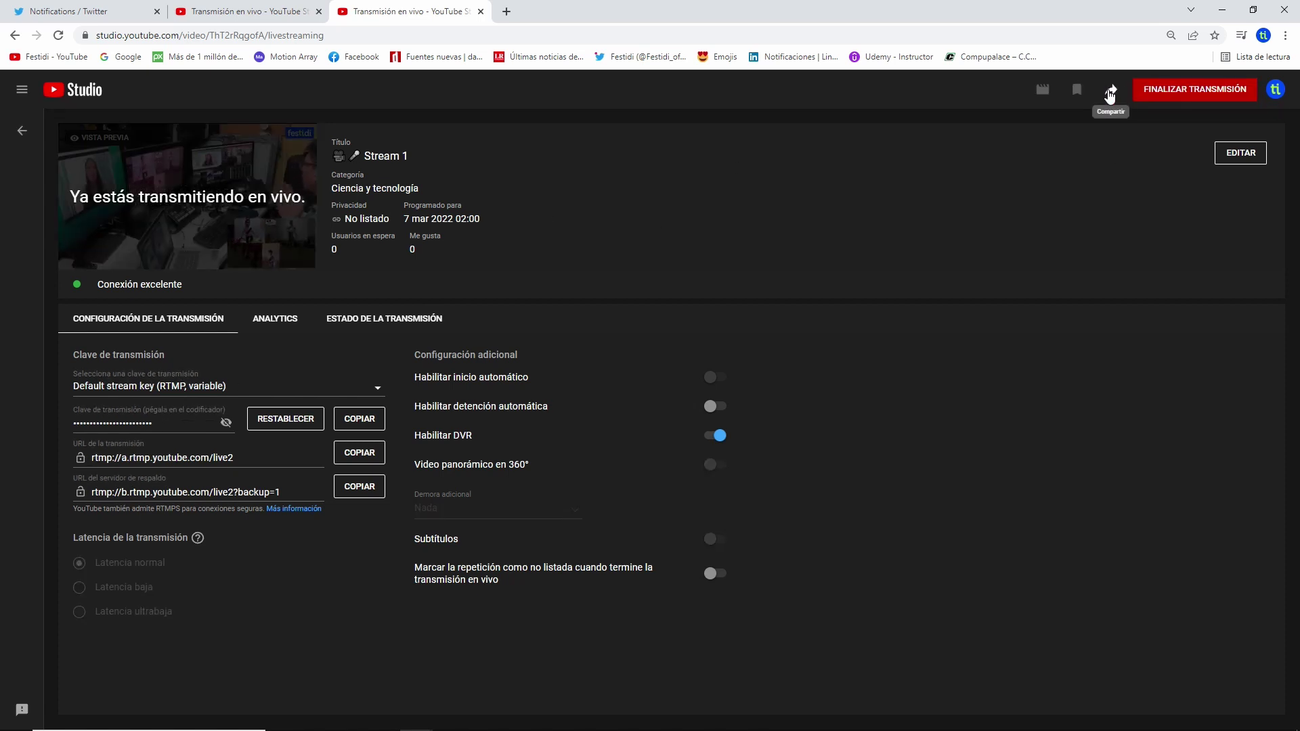
Copy Stream 1's video link and open it in a new browser tab.
left_click(1110, 92)
left_click(763, 488)
left_click(774, 519)
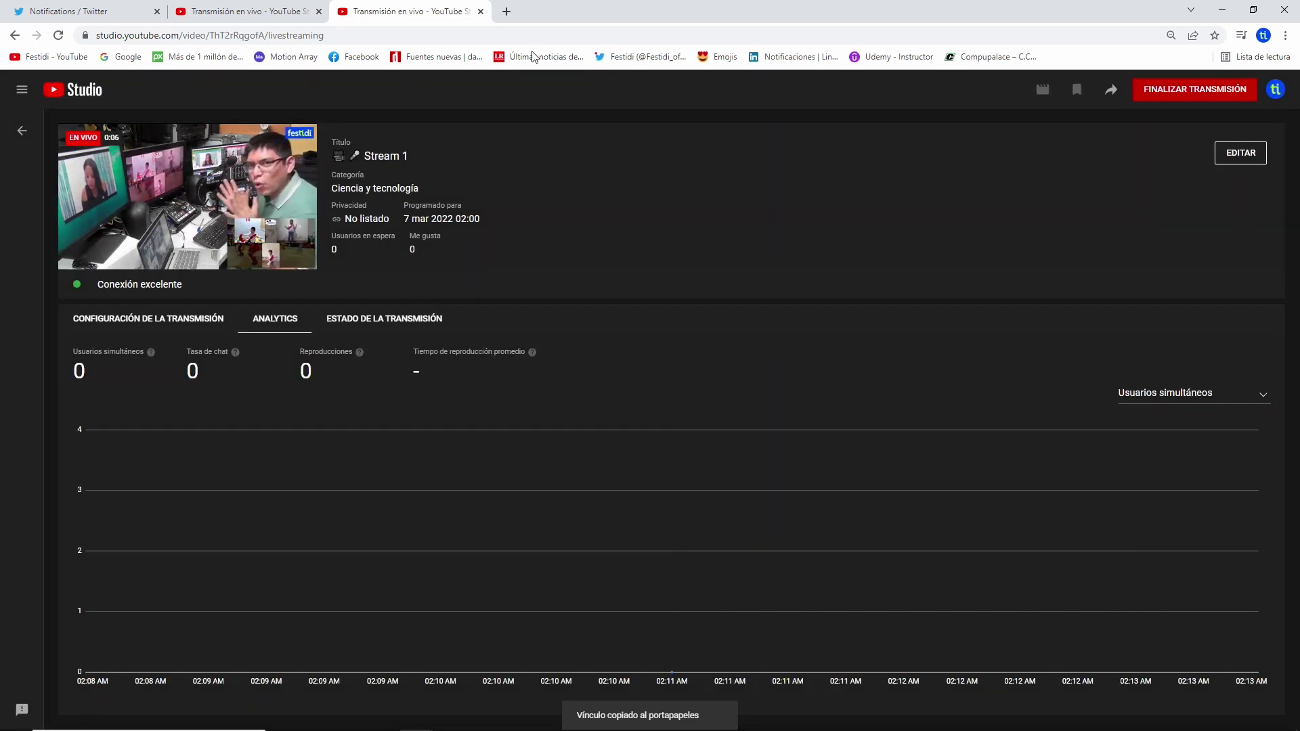
left_click(507, 11)
right_click(352, 35)
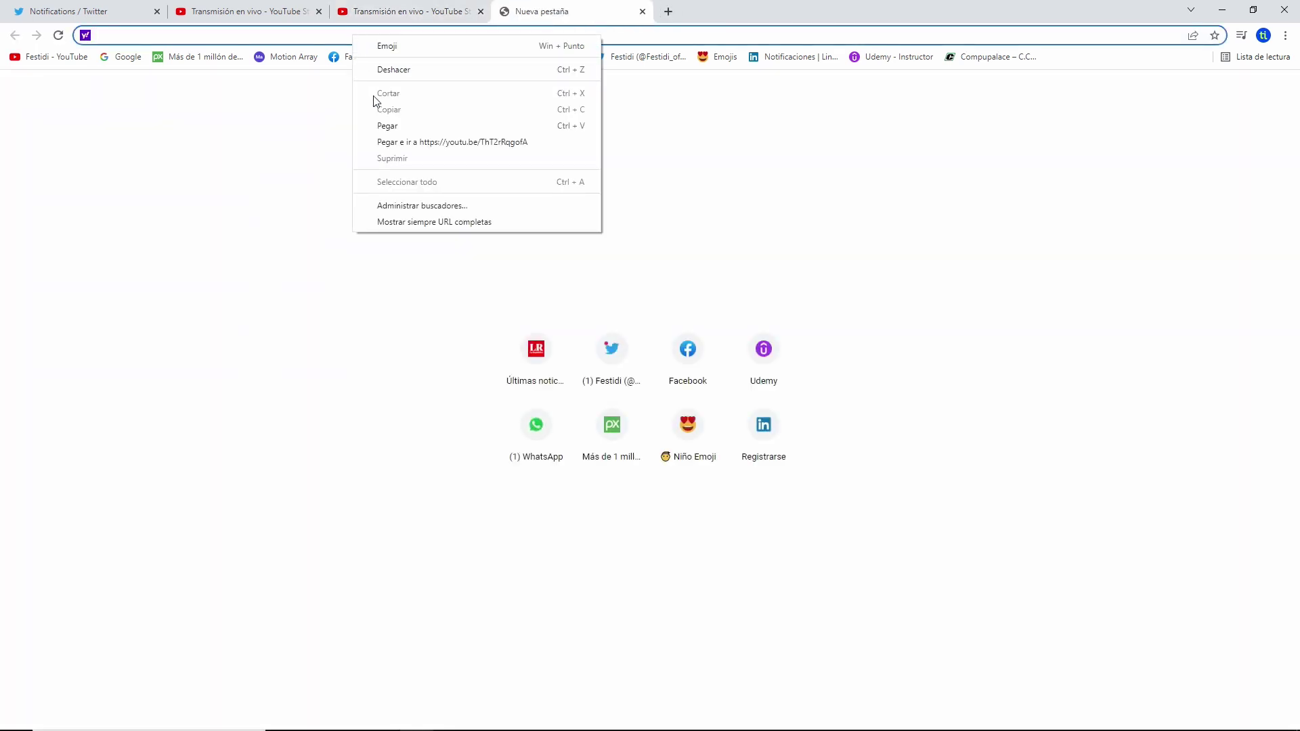
left_click(384, 125)
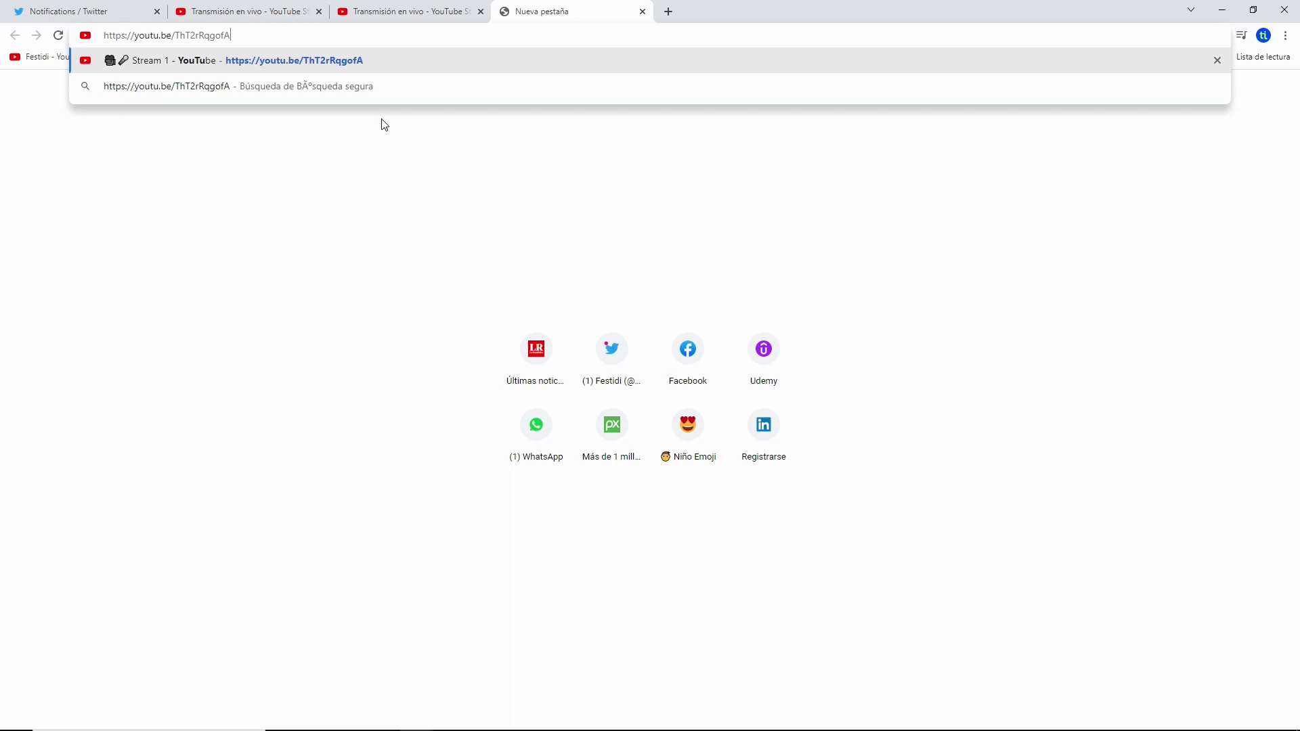
key("Return")
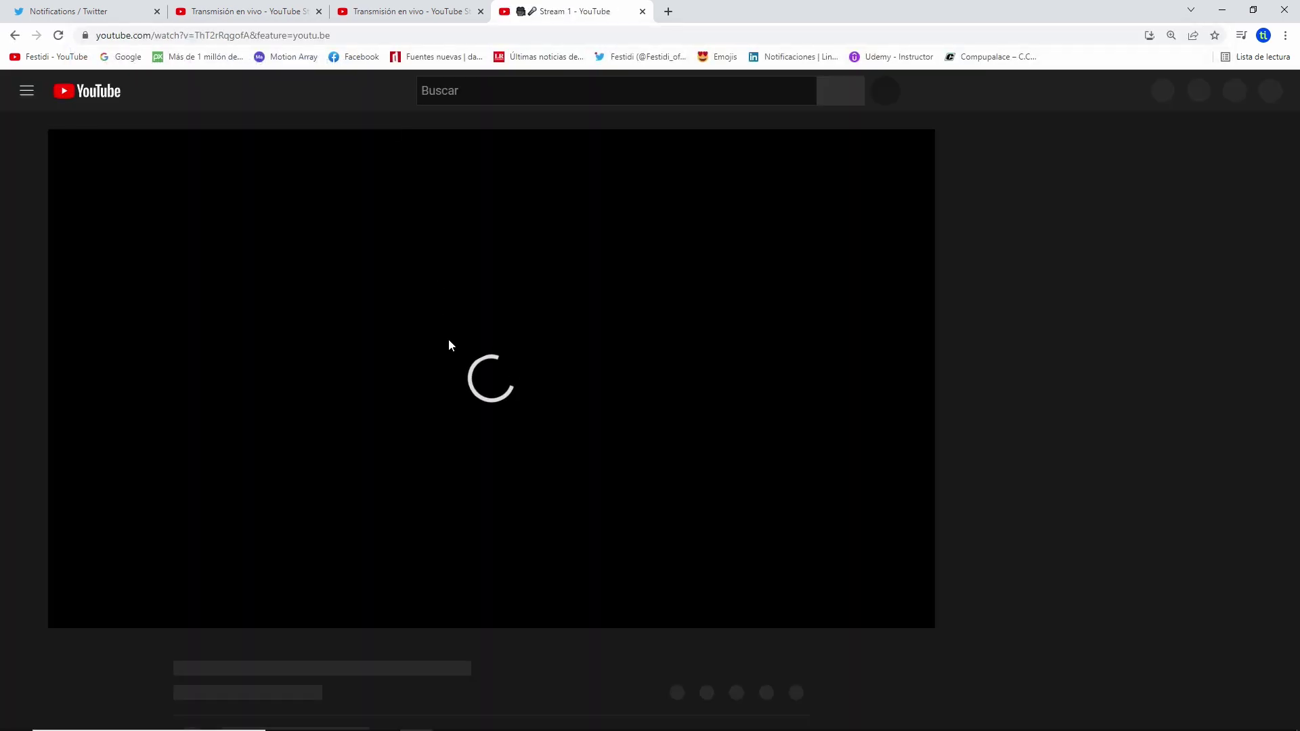
Mute the Stream 1 video on its watch page.
scroll(525, 358, "down", 2)
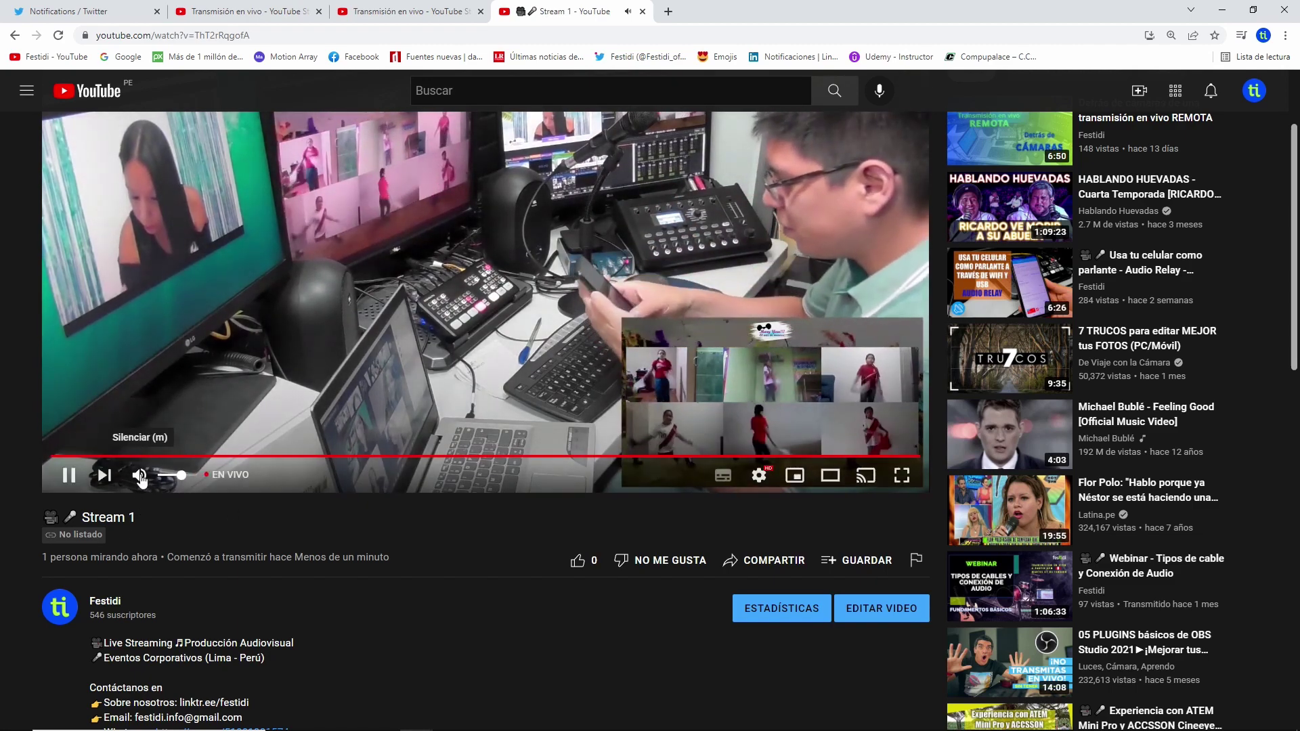
left_click(141, 475)
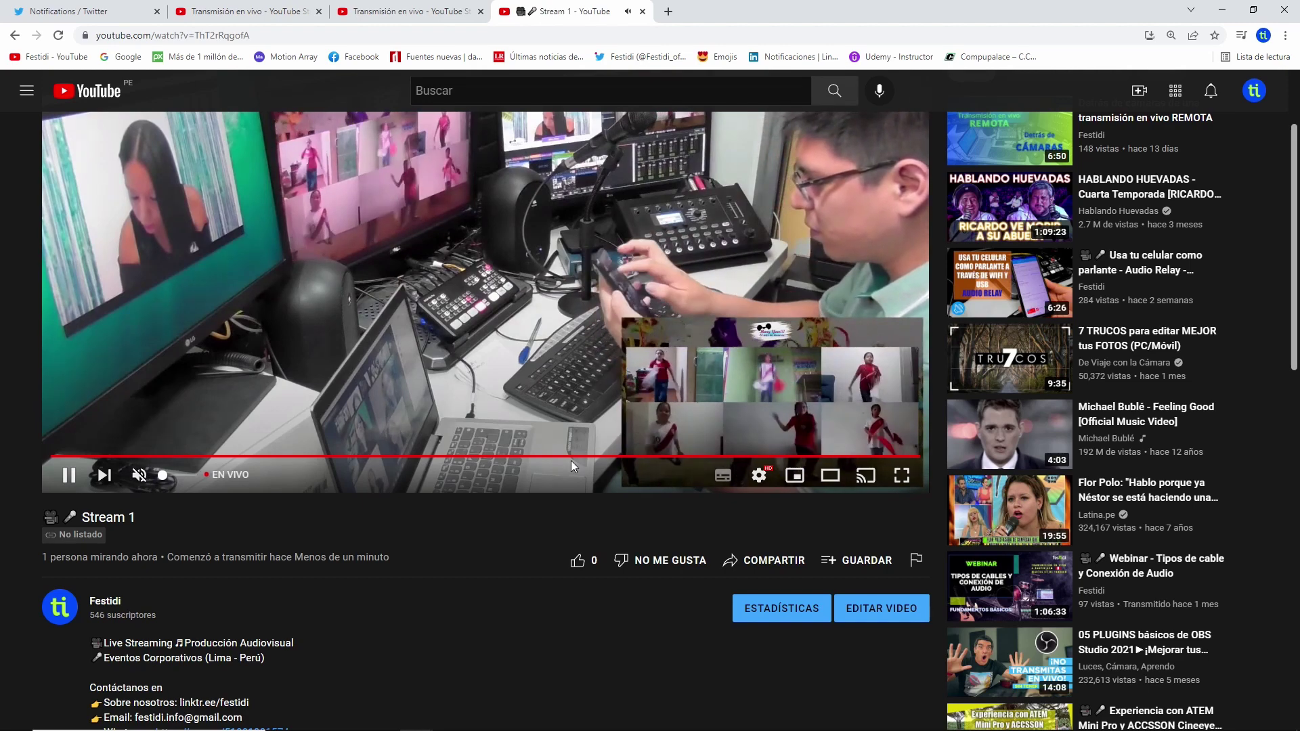
scroll(571, 461, "up", 2)
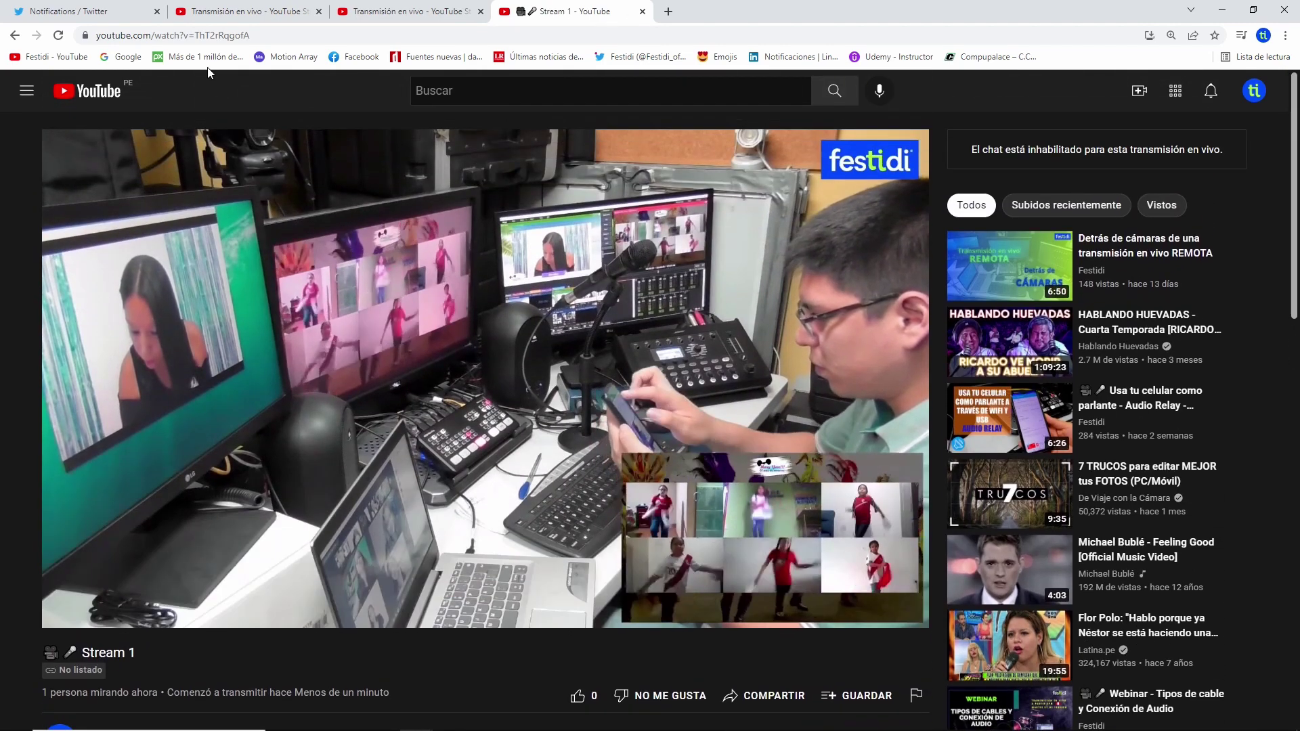
Return to YouTube Studio, open Stream 2 from the broadcast list and take it live with the default stream key.
key("ctrl+Page_Up")
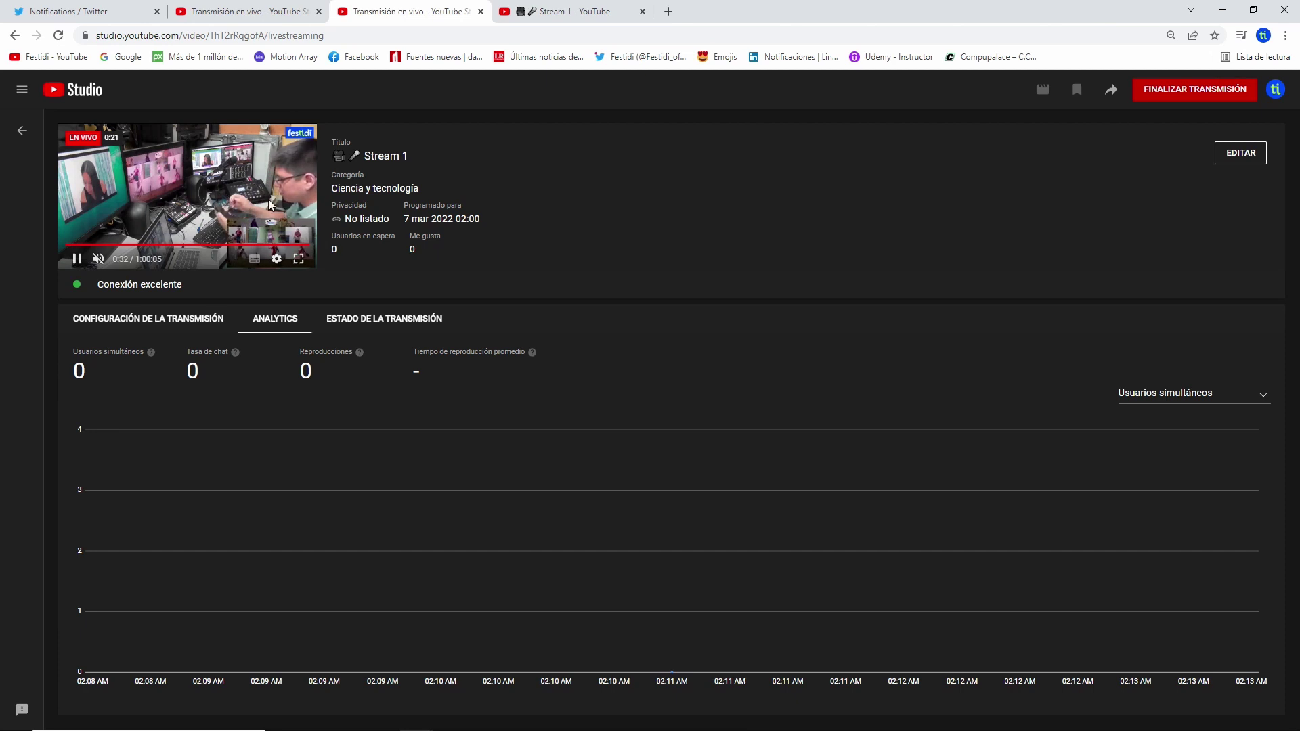
left_click(22, 139)
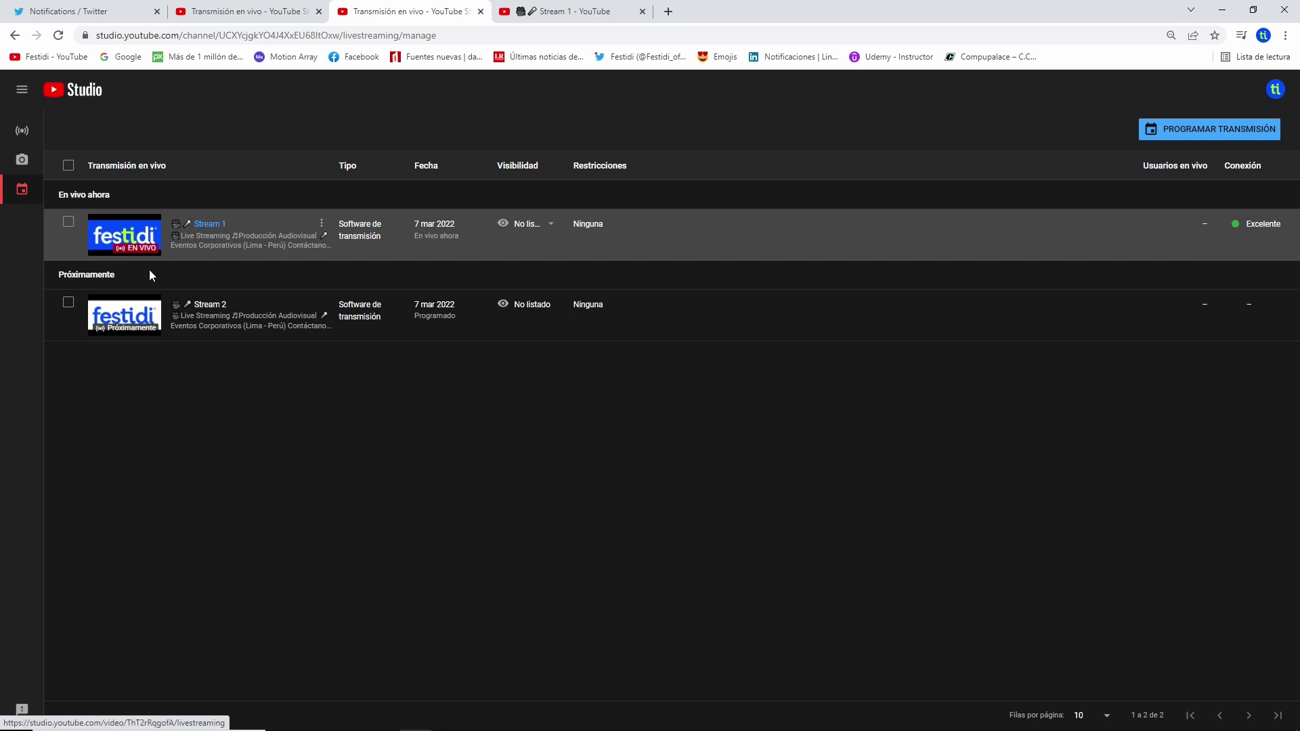
left_click(210, 306)
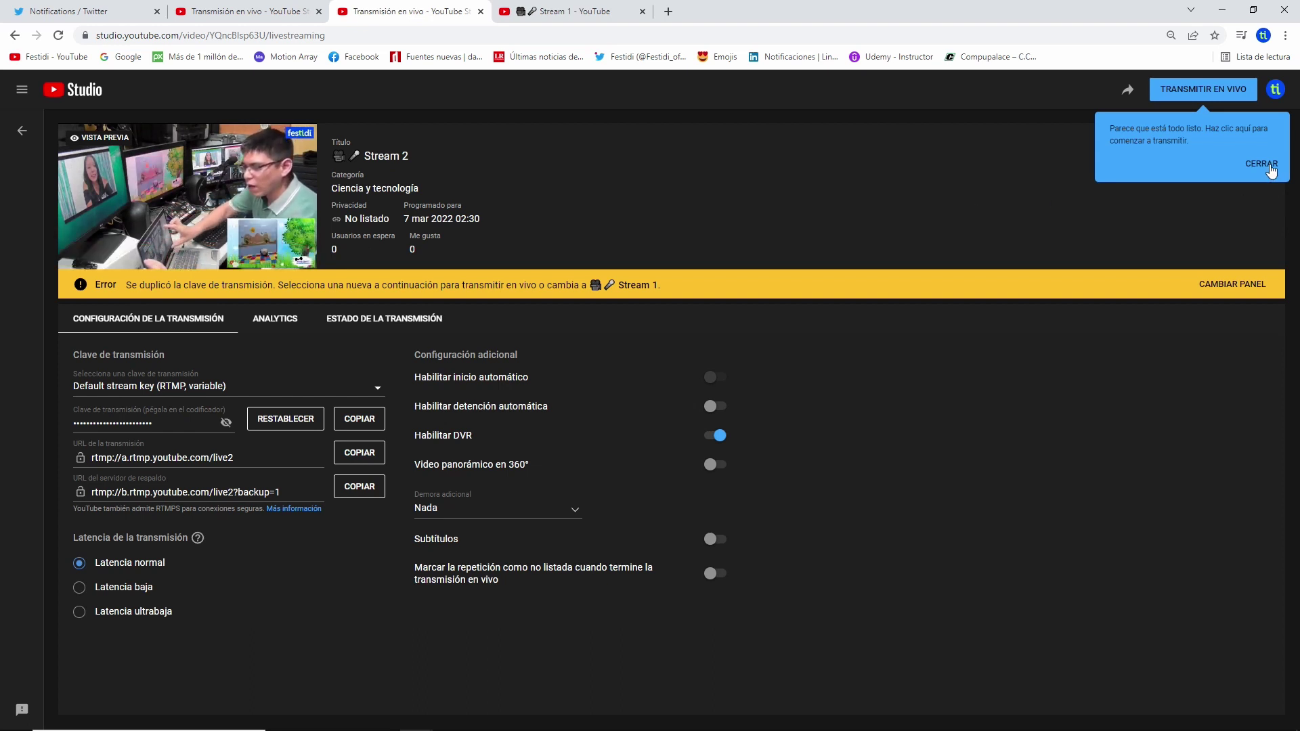
left_click(1266, 165)
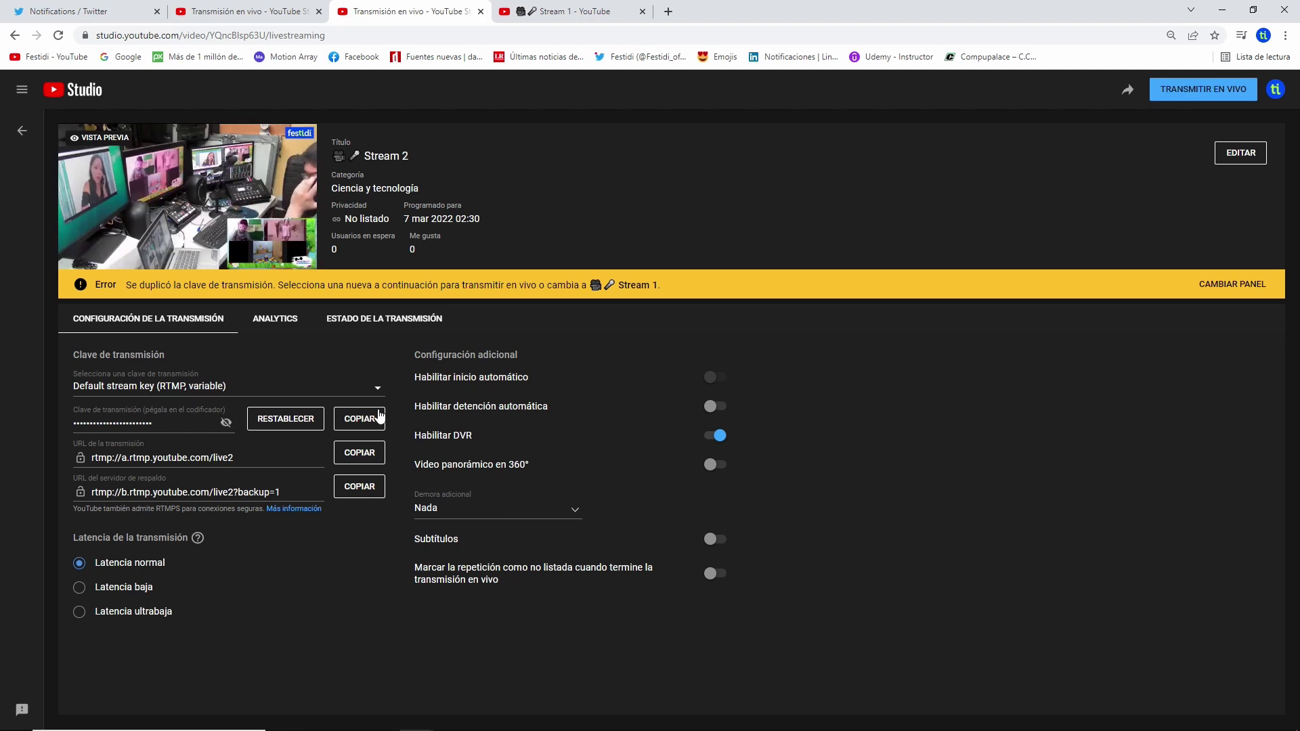
left_click(377, 392)
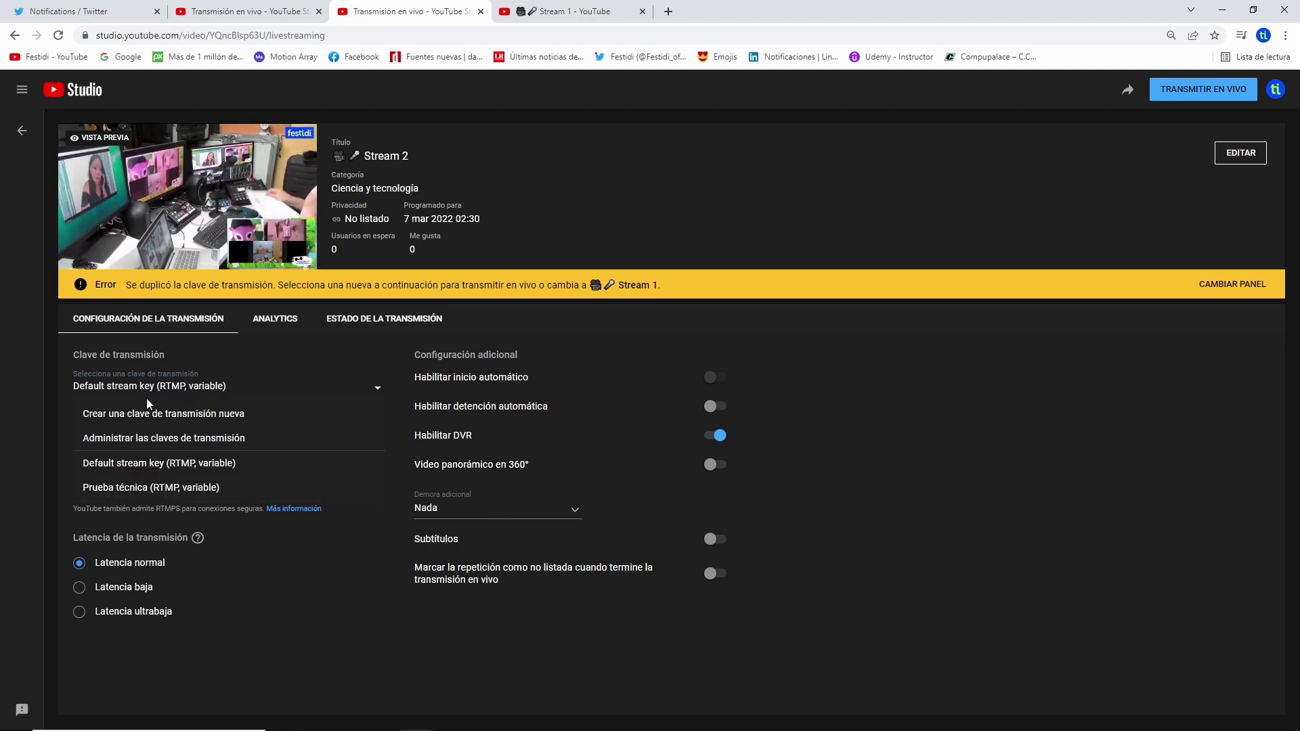
left_click(806, 186)
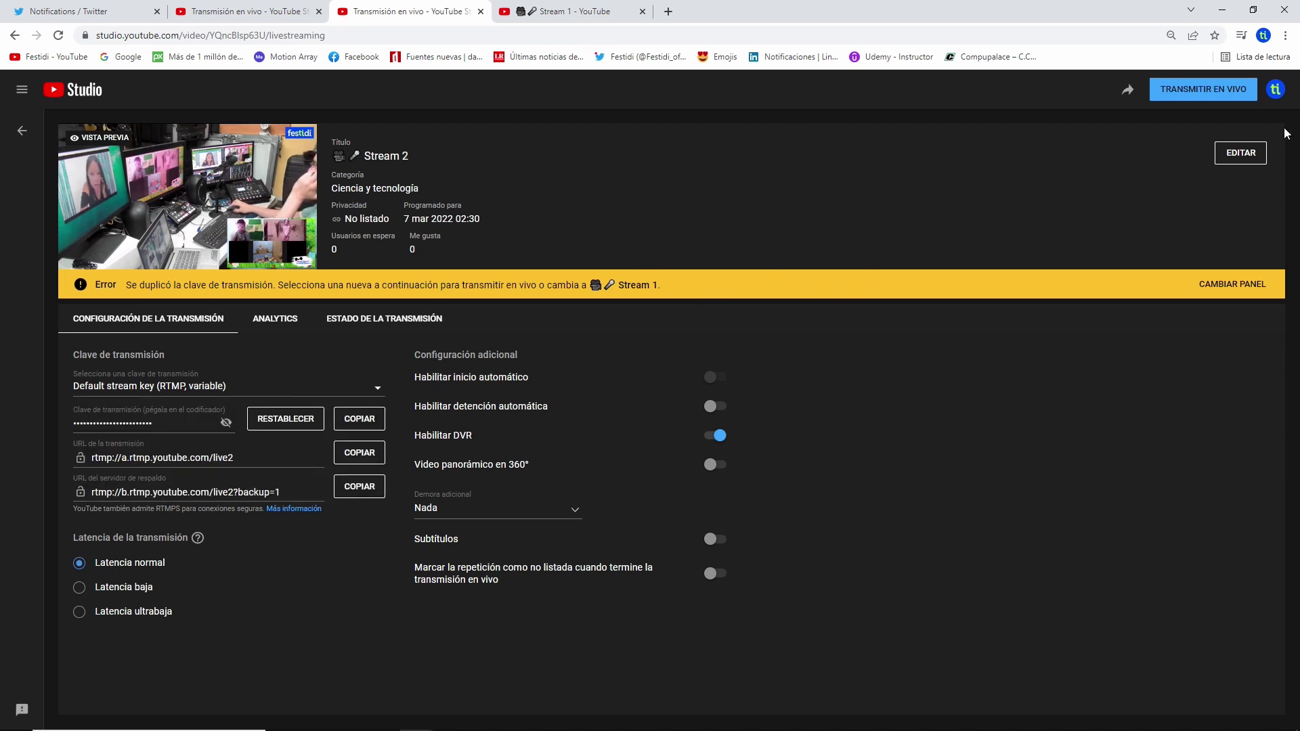
mouse_move(287, 202)
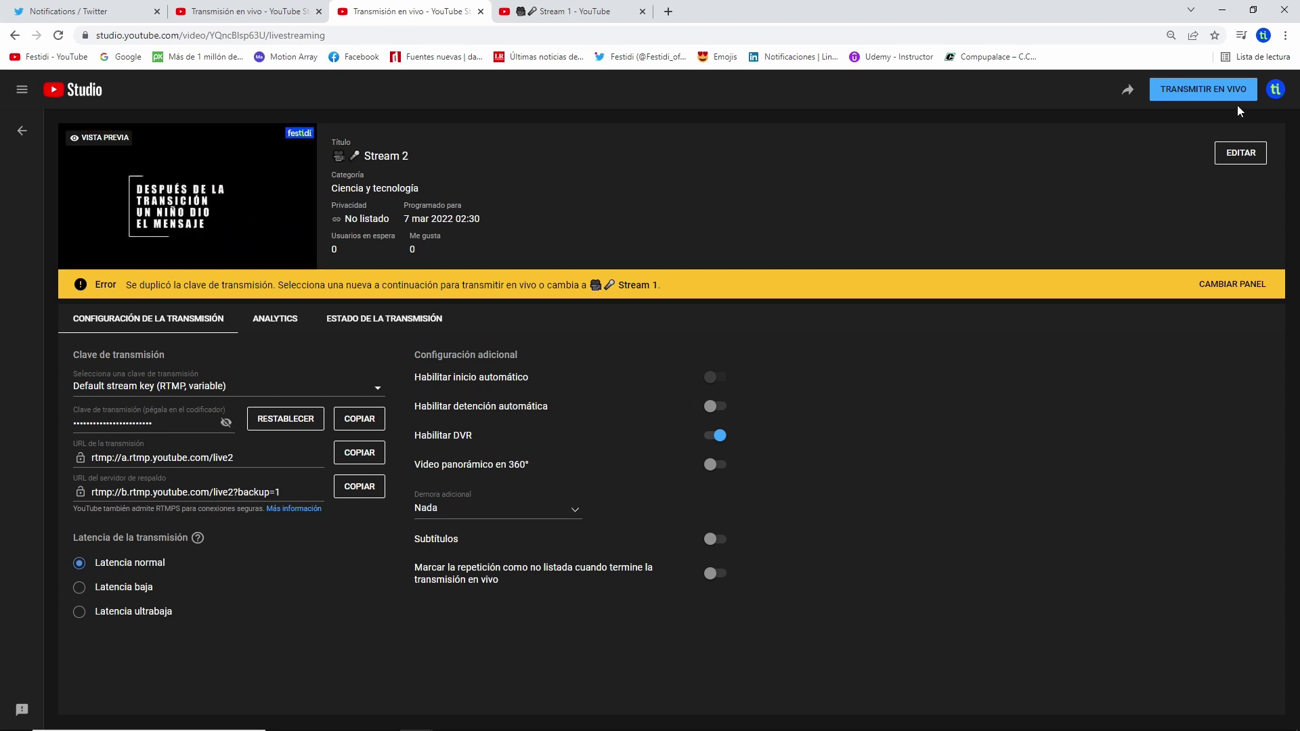
left_click(1203, 92)
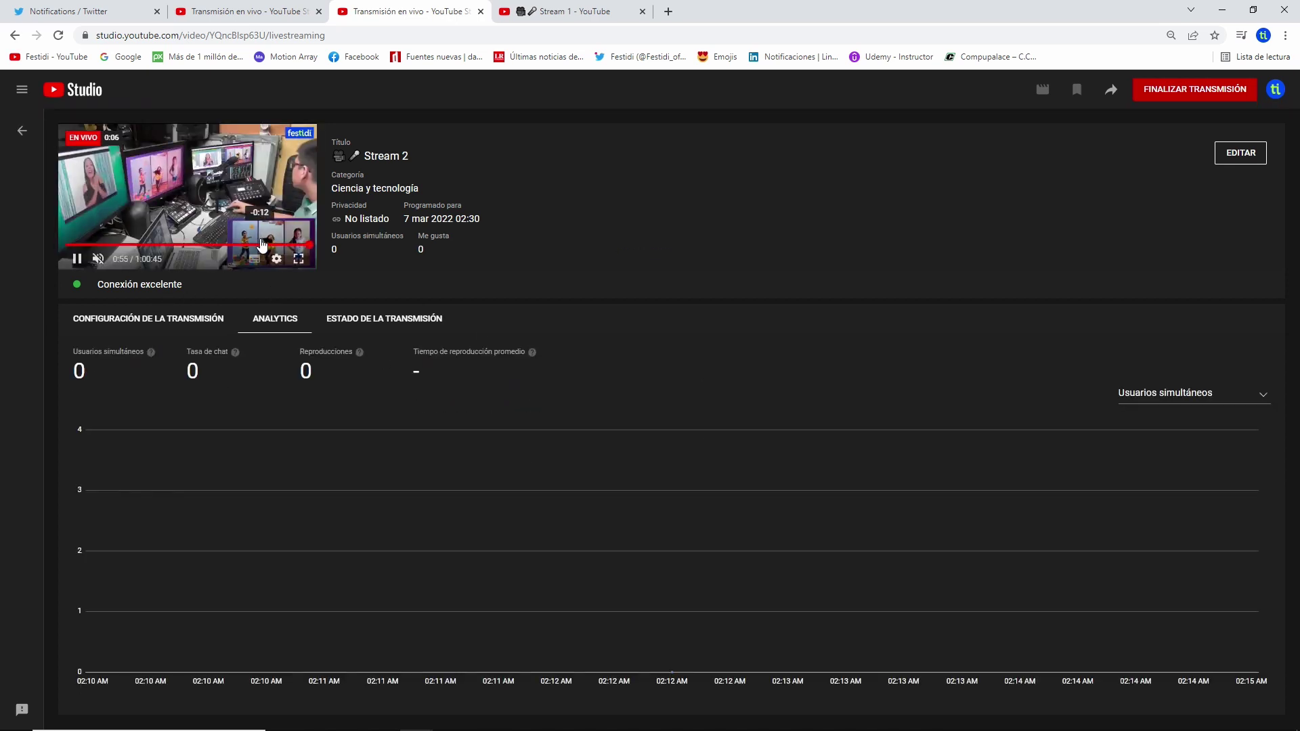
Copy Stream 2's video link and open it in a new browser tab.
left_click(1110, 89)
left_click(765, 487)
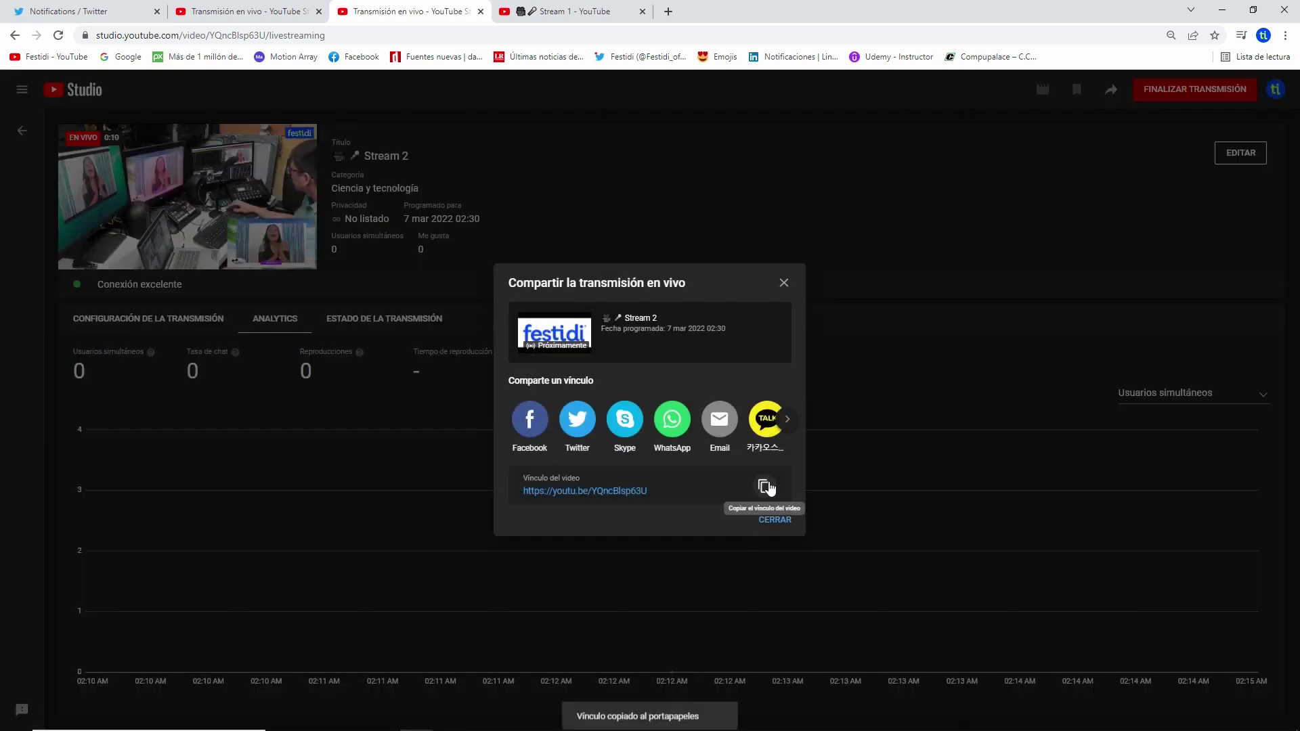
left_click(775, 521)
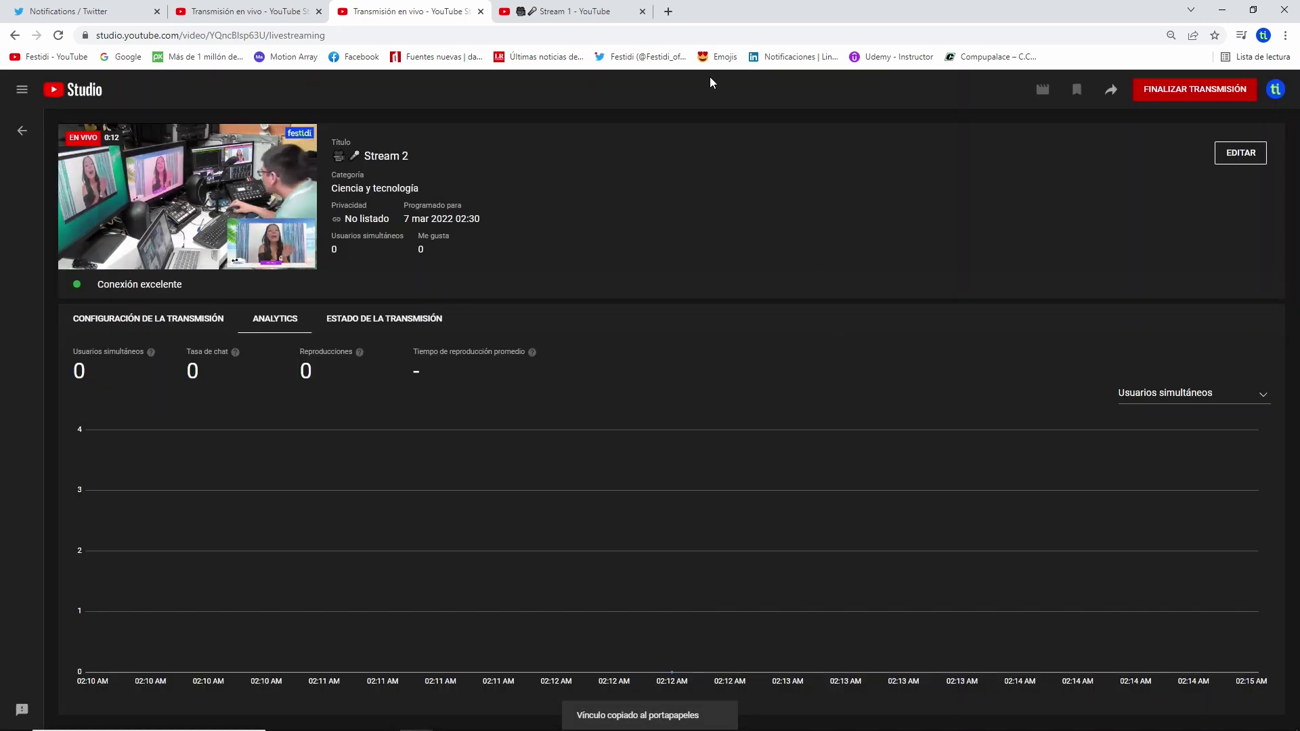
left_click(668, 11)
right_click(105, 34)
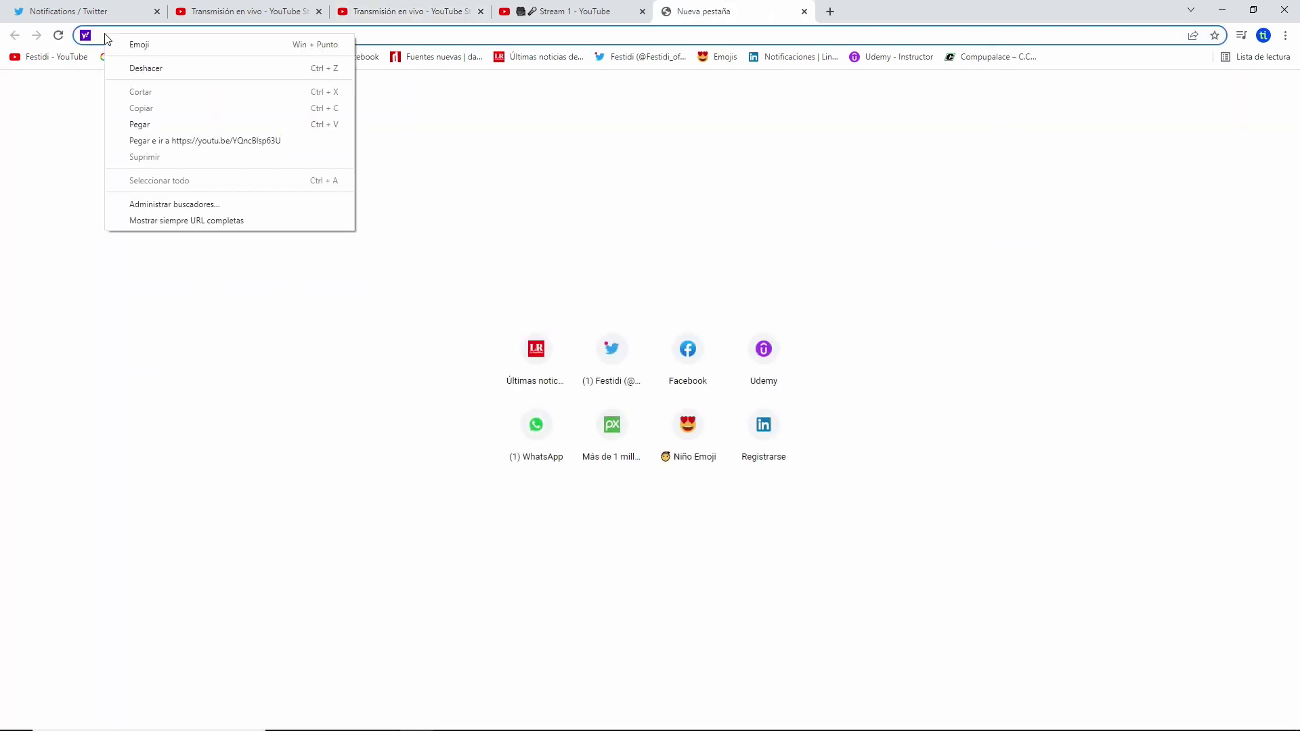
left_click(152, 126)
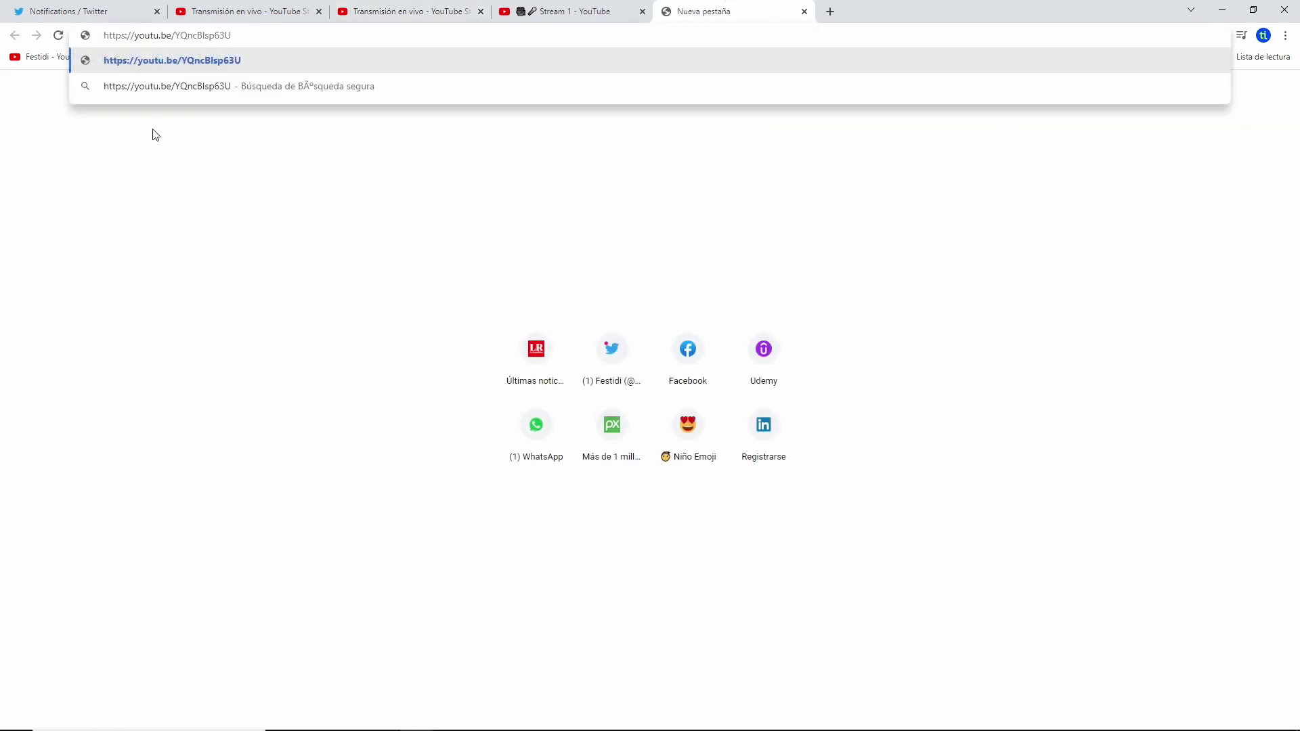
key("Return")
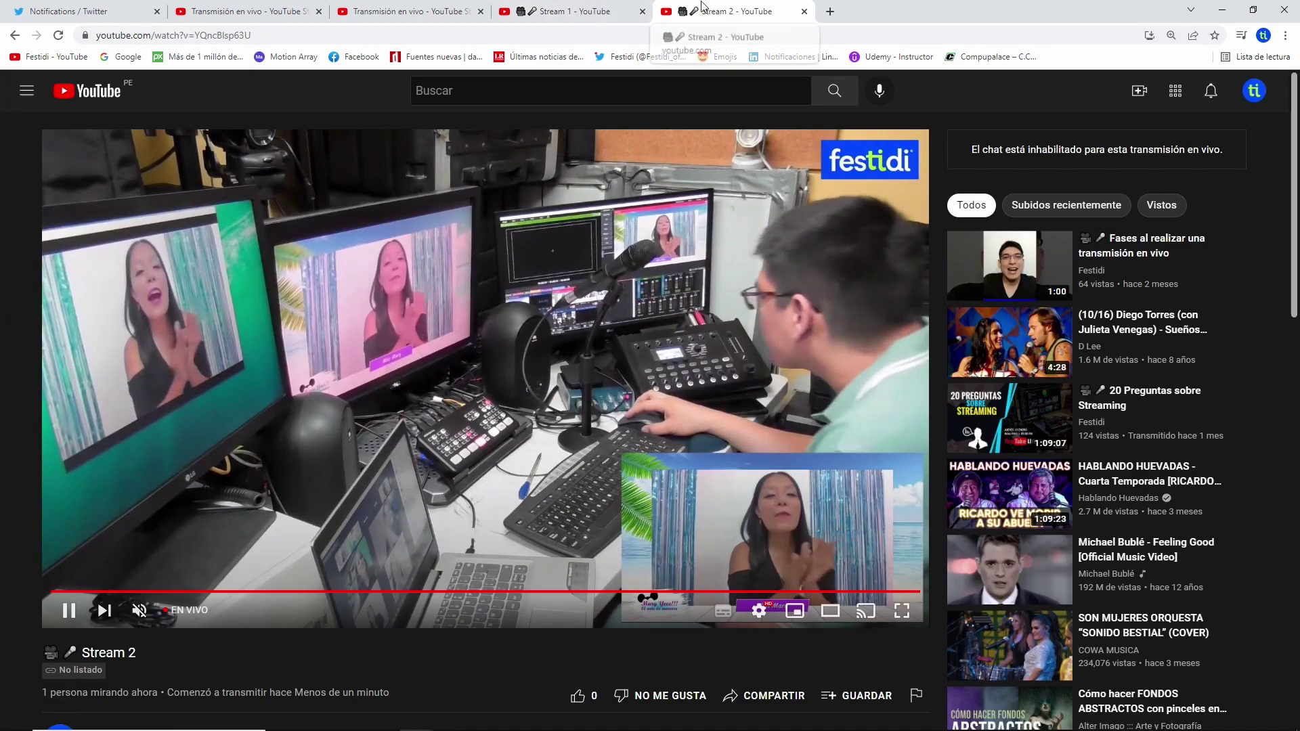
Compare the live playback of Stream 1 and Stream 2 by alternating between their watch pages.
left_click(567, 12)
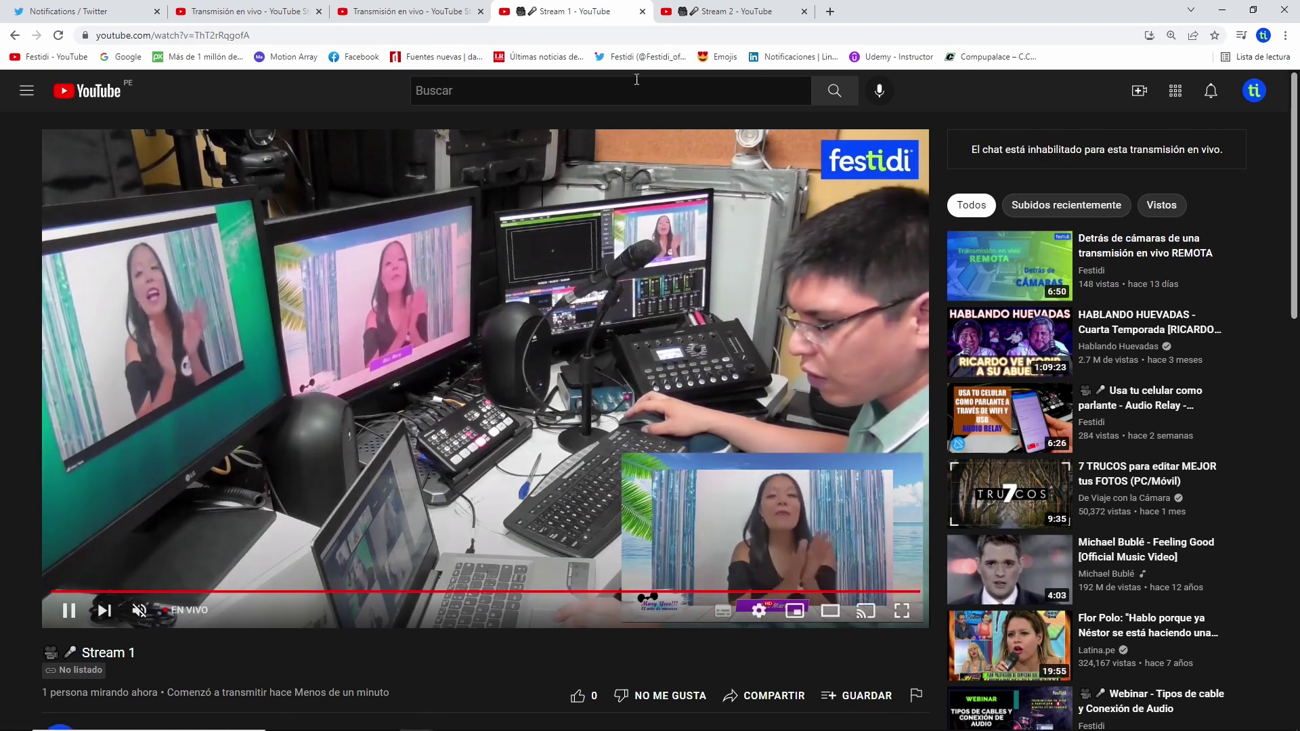
left_click(697, 12)
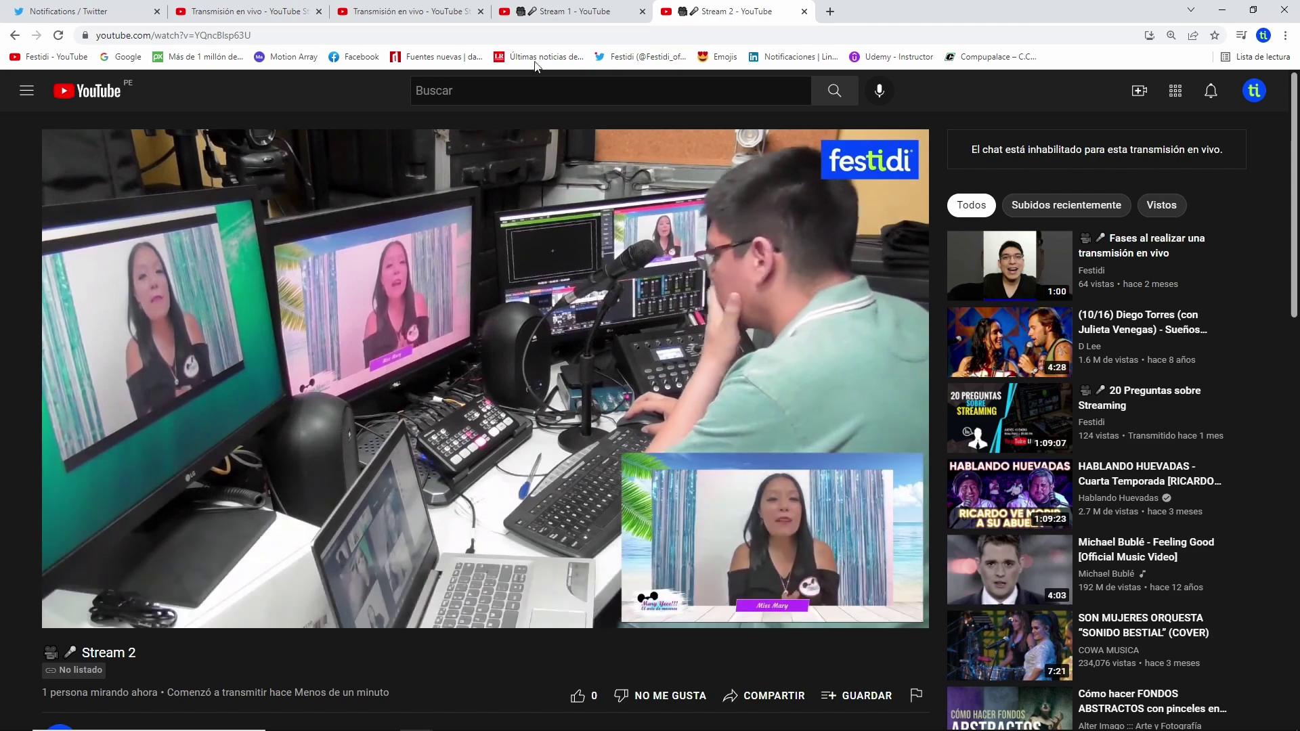
left_click(578, 14)
left_click(728, 11)
key("ctrl+shift+Tab")
left_click(682, 14)
key("ctrl+shift+Tab")
left_click(681, 14)
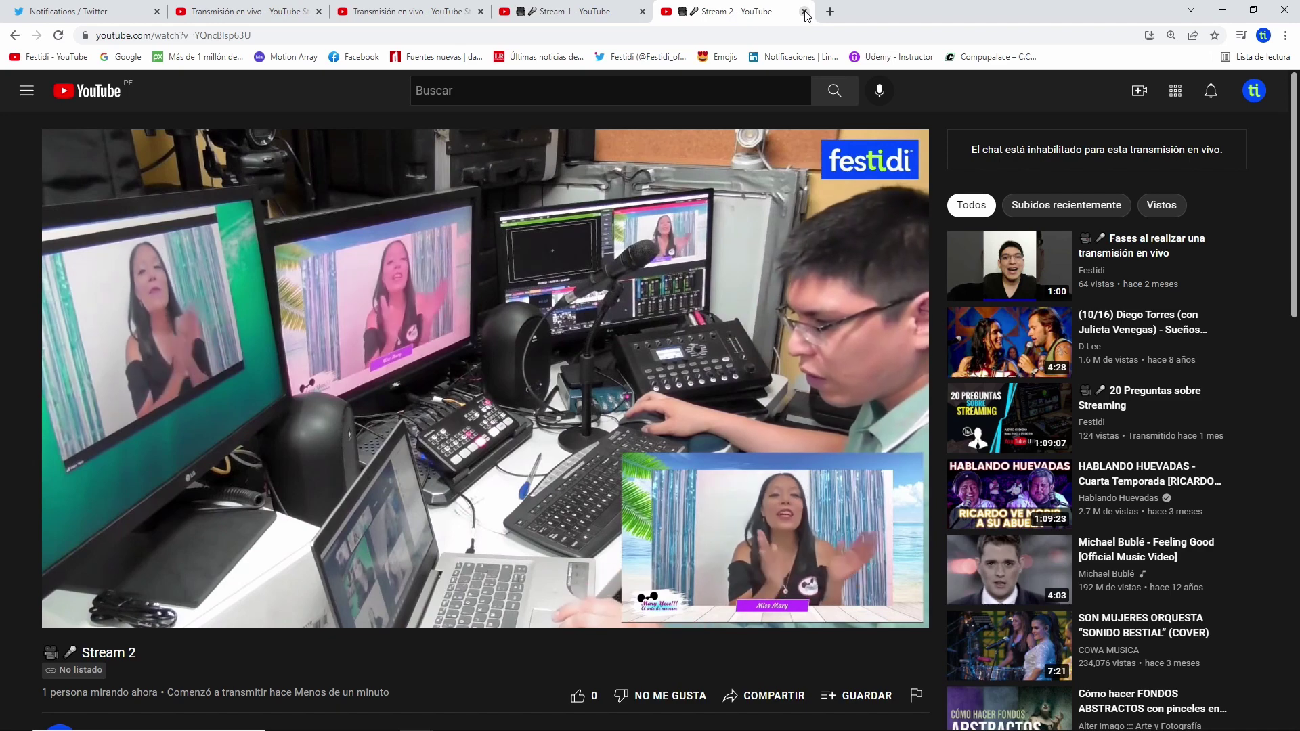